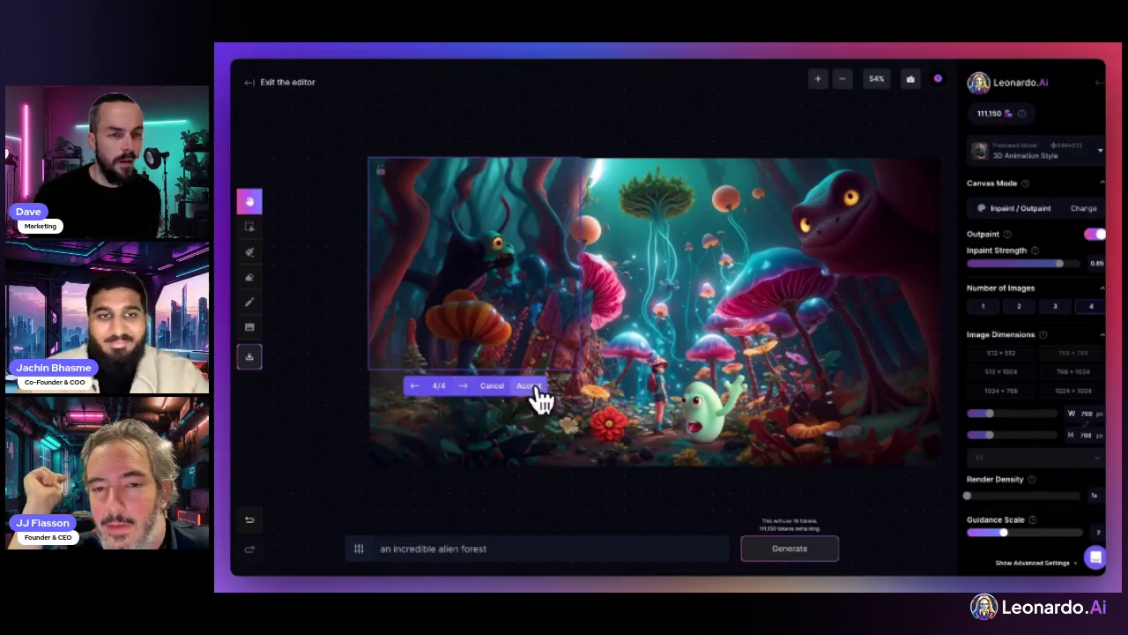
Accept the fourth alien-forest variation and shift the generation frame down and right
{"action": "left_click", "coordinate": [533, 388]}
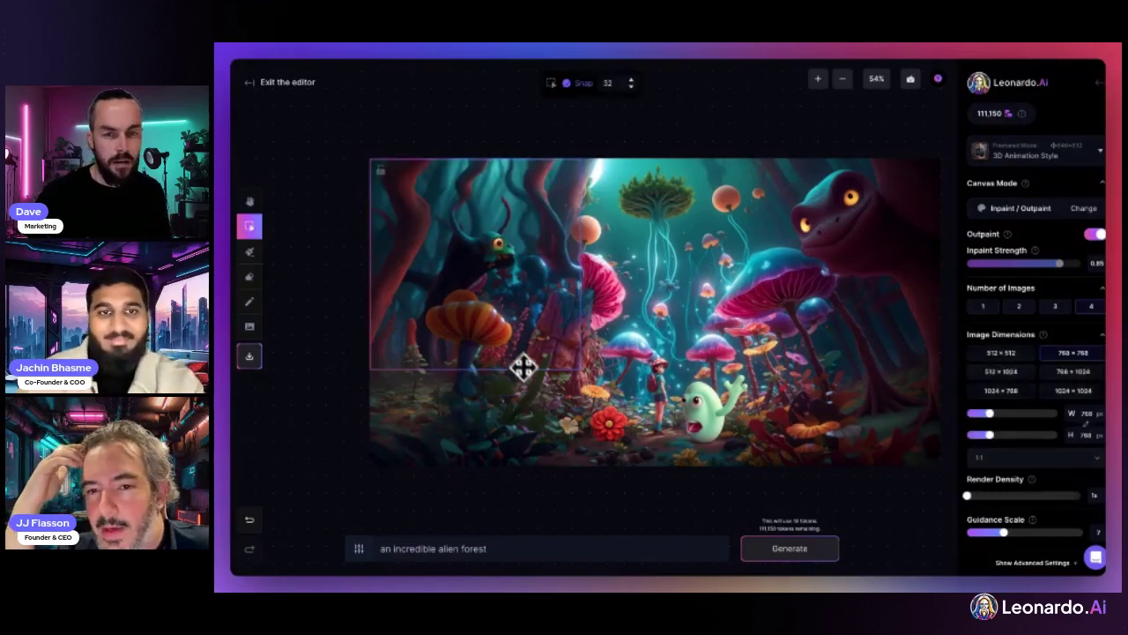
{"action": "left_click_drag", "start_coordinate": [523, 368], "coordinate": [617, 414]}
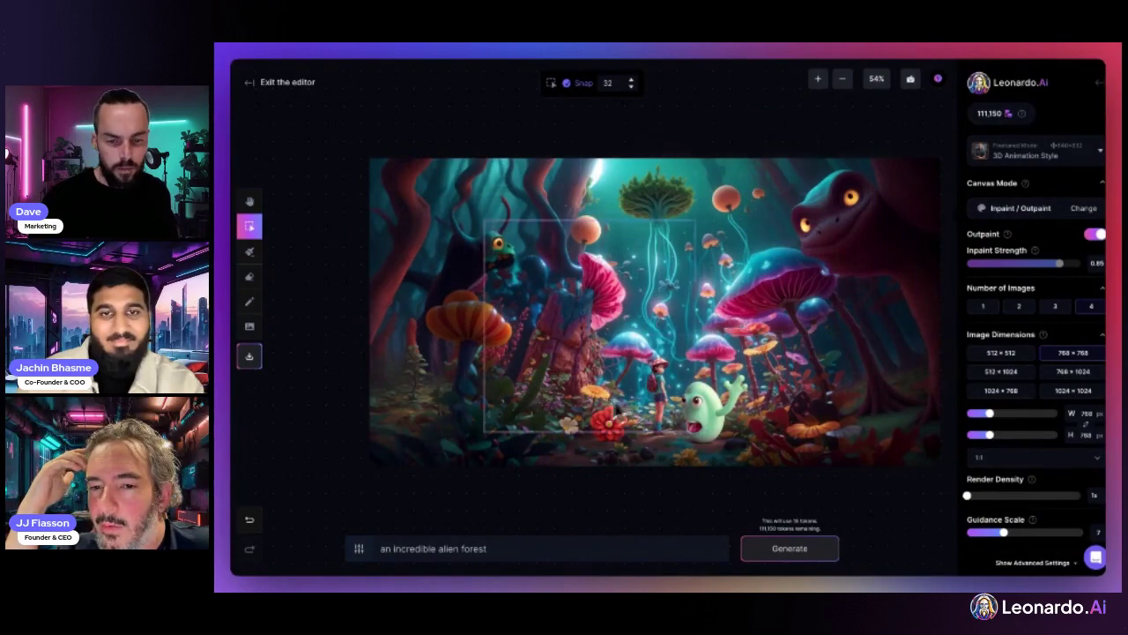
{"action": "left_click_drag", "start_coordinate": [609, 374], "coordinate": [688, 408]}
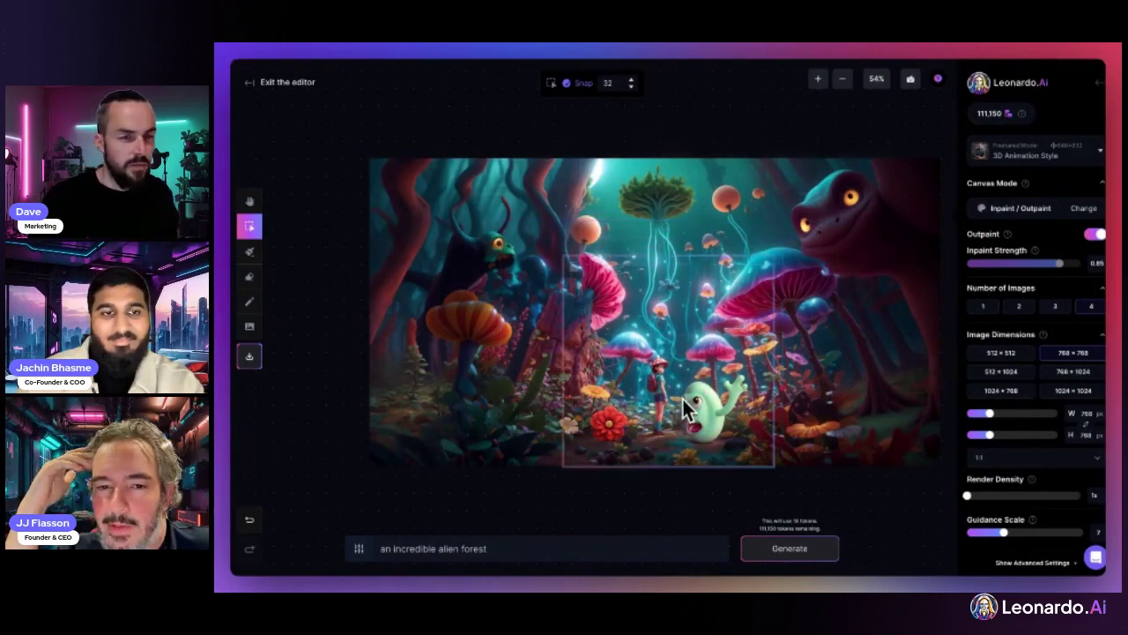
{"action": "scroll", "coordinate": [685, 399], "scroll_direction": "up", "scroll_amount": 5}
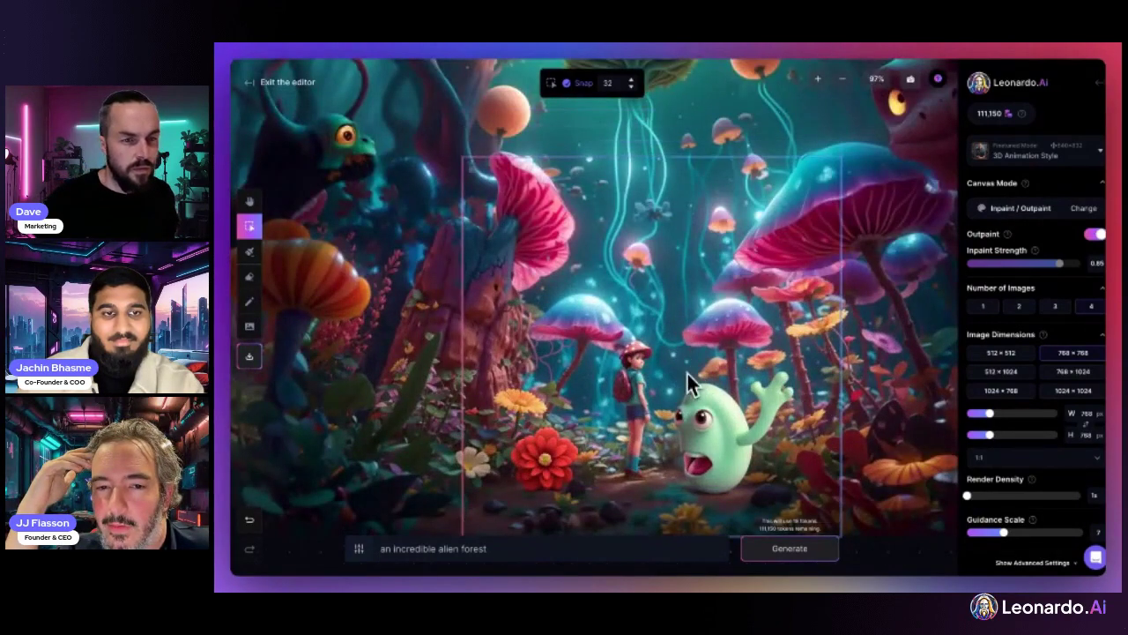
{"action": "scroll", "coordinate": [687, 382], "scroll_direction": "down", "scroll_amount": 3}
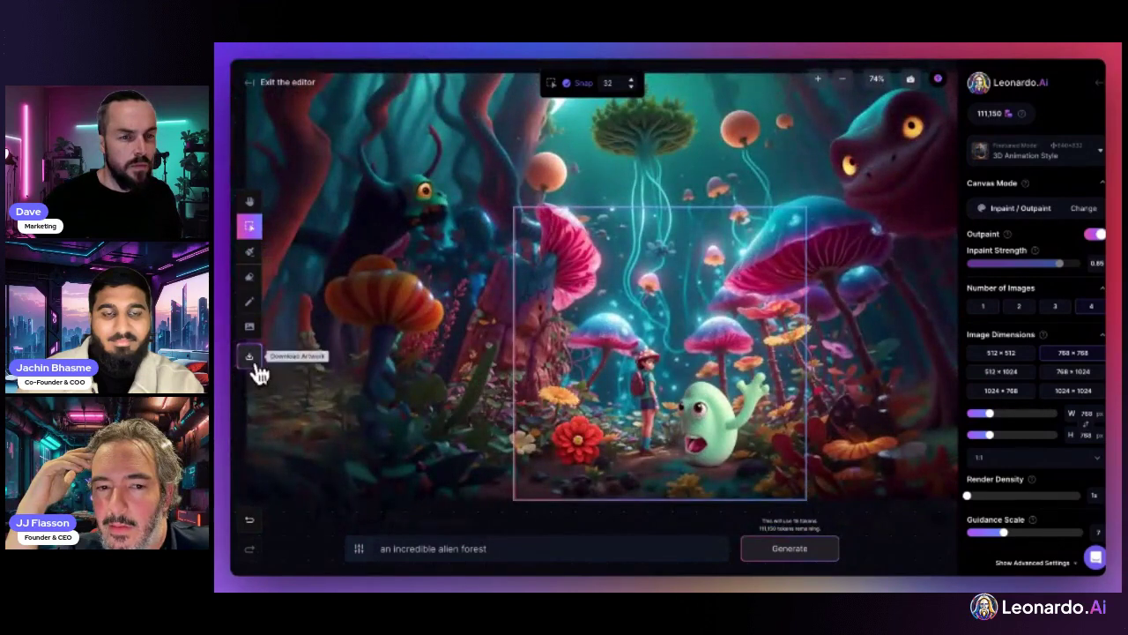
Download the finished artwork as artwork (39).png
{"action": "left_click", "coordinate": [252, 359]}
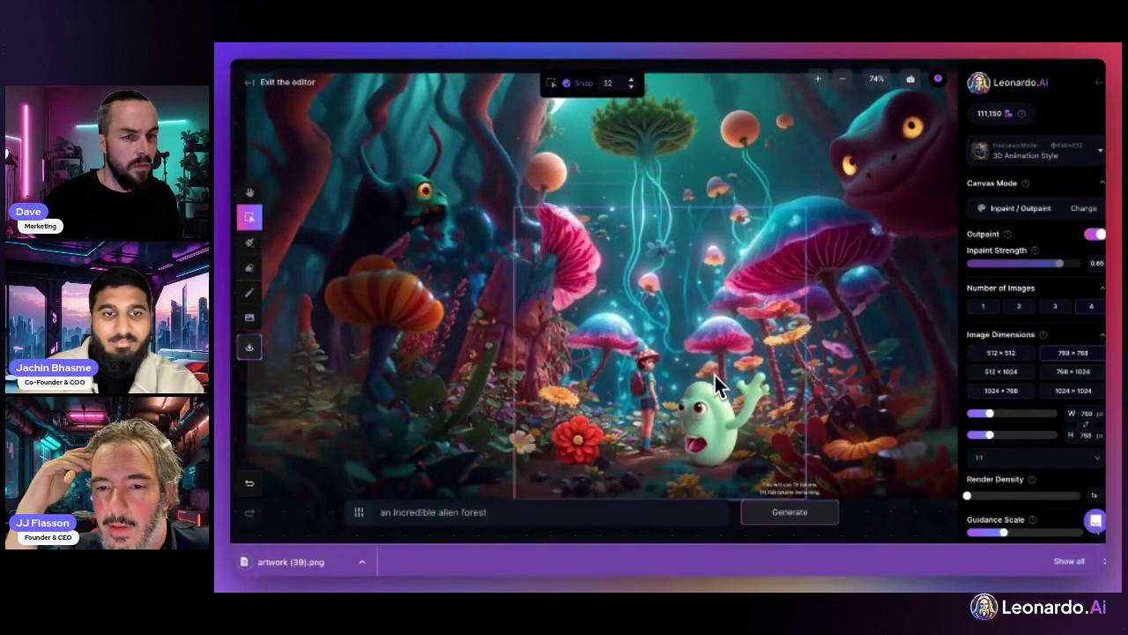
{"action": "scroll", "coordinate": [715, 376], "scroll_direction": "down", "scroll_amount": 1}
{"action": "left_click", "coordinate": [1105, 561]}
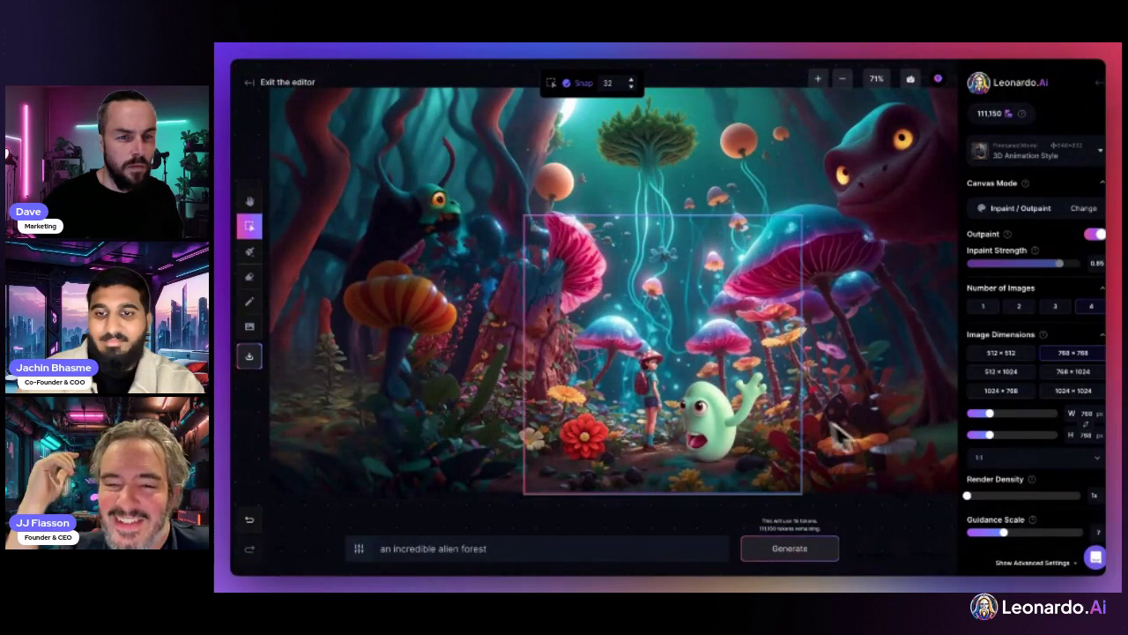
Switch the canvas mode to Img2Img, leaving the model unchanged
{"action": "left_click", "coordinate": [1045, 159]}
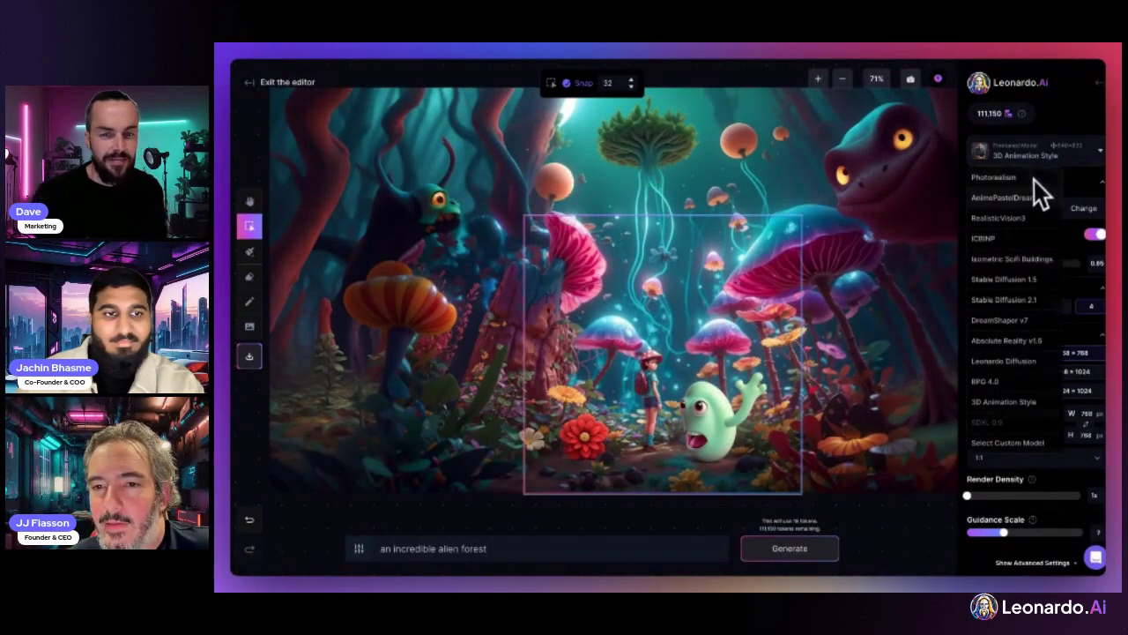
{"action": "left_click", "coordinate": [1053, 165]}
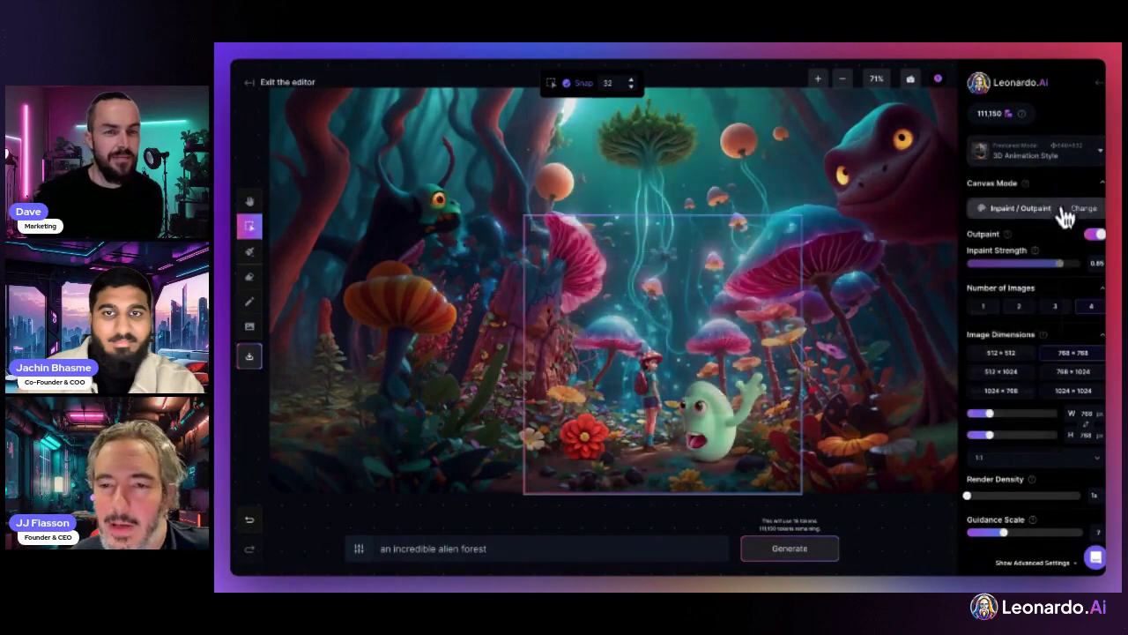
{"action": "left_click", "coordinate": [1080, 209]}
{"action": "left_click", "coordinate": [770, 323]}
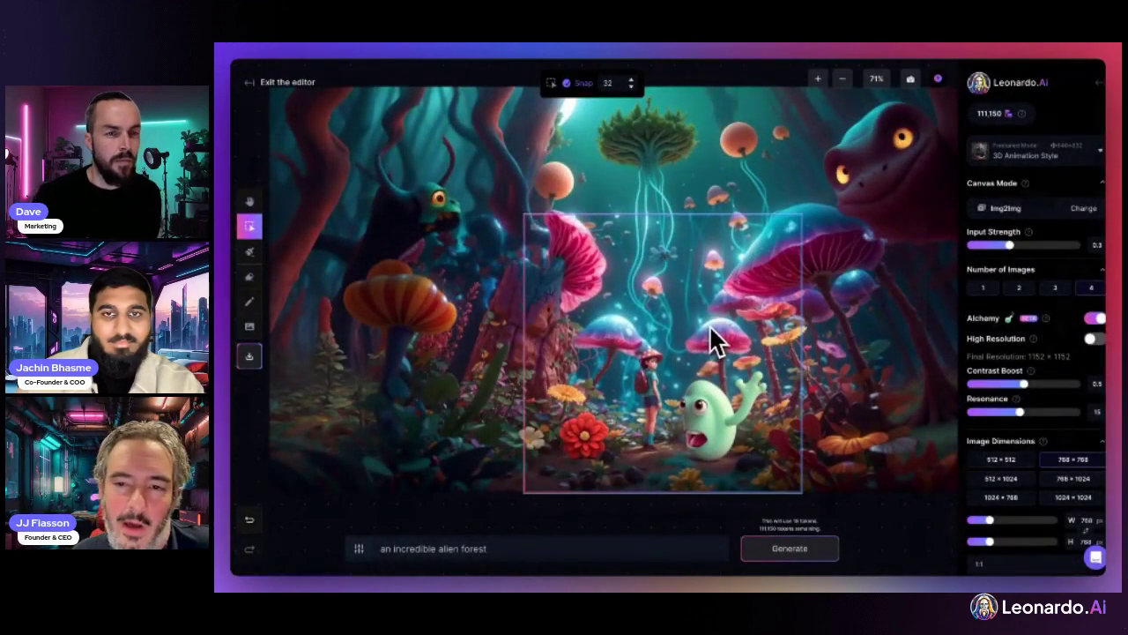
Move the generation frame onto the empty canvas below the forest
{"action": "scroll", "coordinate": [713, 335], "scroll_direction": "down", "scroll_amount": 2}
{"action": "scroll", "coordinate": [713, 317], "scroll_direction": "down", "scroll_amount": 3}
{"action": "left_click_drag", "start_coordinate": [710, 141], "coordinate": [767, 401]}
Pick the Draw tool with a bright red brush colour
{"action": "left_click", "coordinate": [251, 301]}
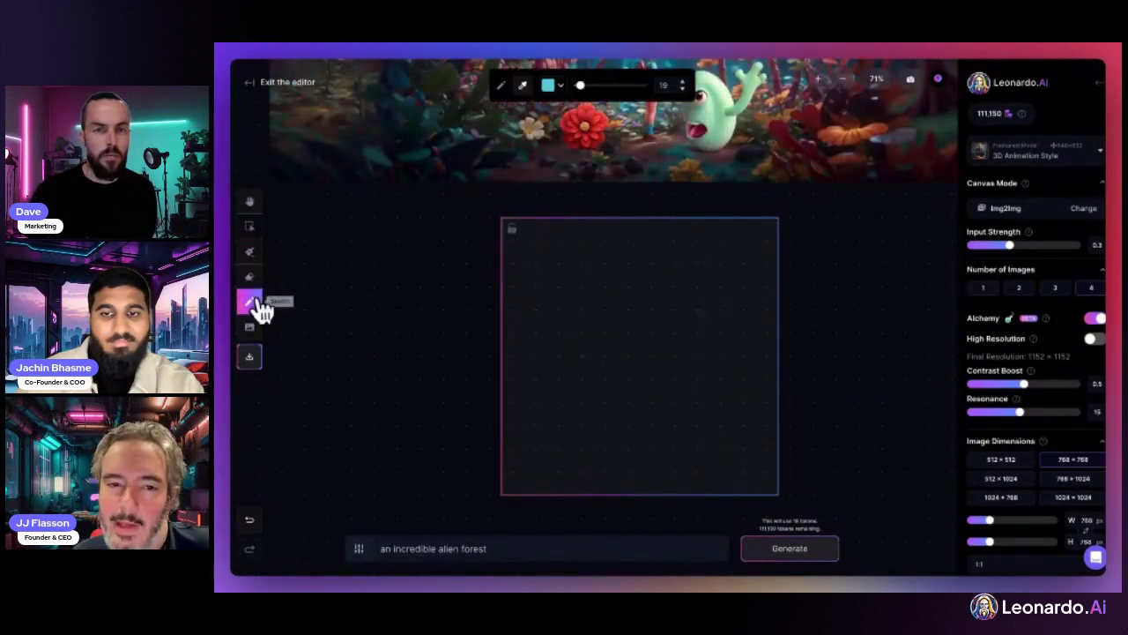
{"action": "left_click", "coordinate": [559, 88]}
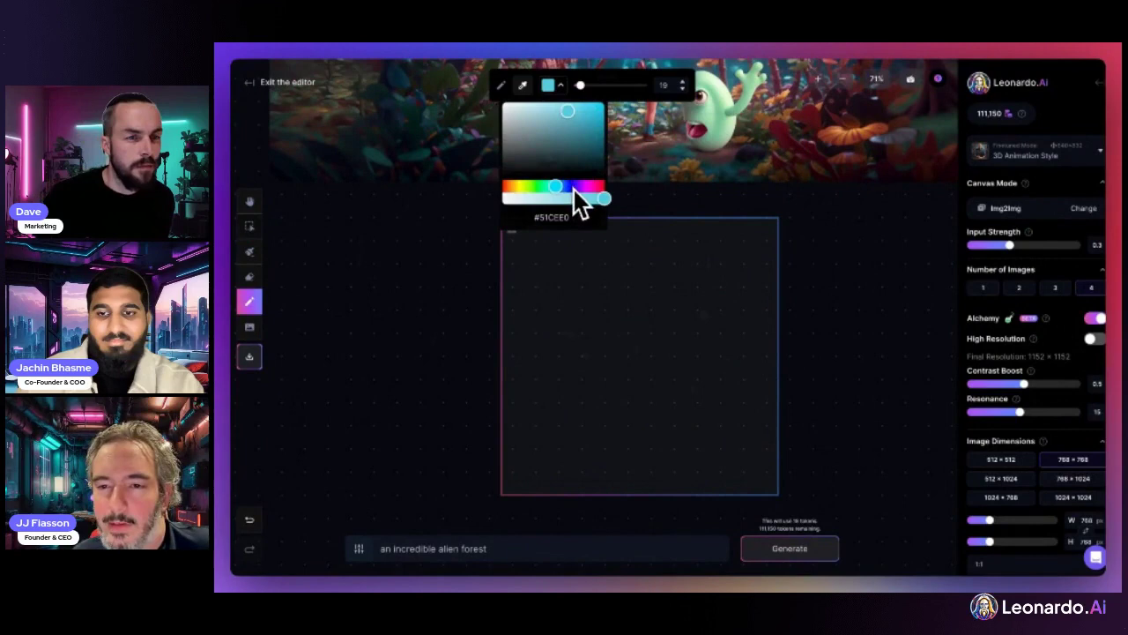
{"action": "mouse_move", "coordinate": [575, 189]}
{"action": "left_mouse_down"}
{"action": "mouse_move", "coordinate": [587, 191]}
{"action": "mouse_move", "coordinate": [597, 114]}
{"action": "left_mouse_up"}
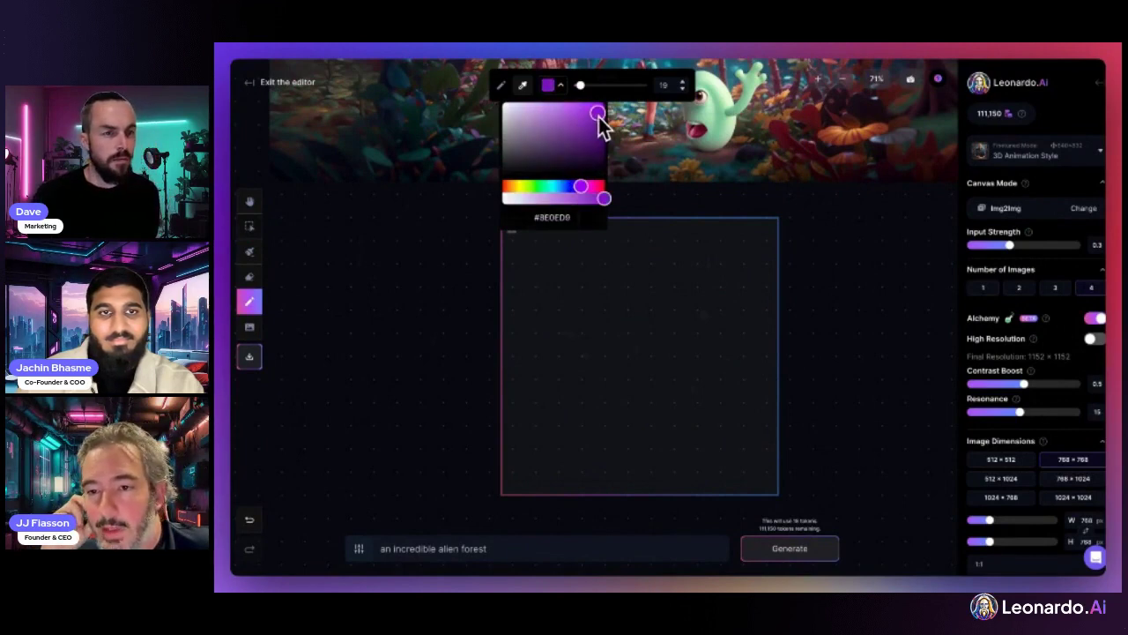
{"action": "left_click_drag", "start_coordinate": [579, 187], "coordinate": [609, 193]}
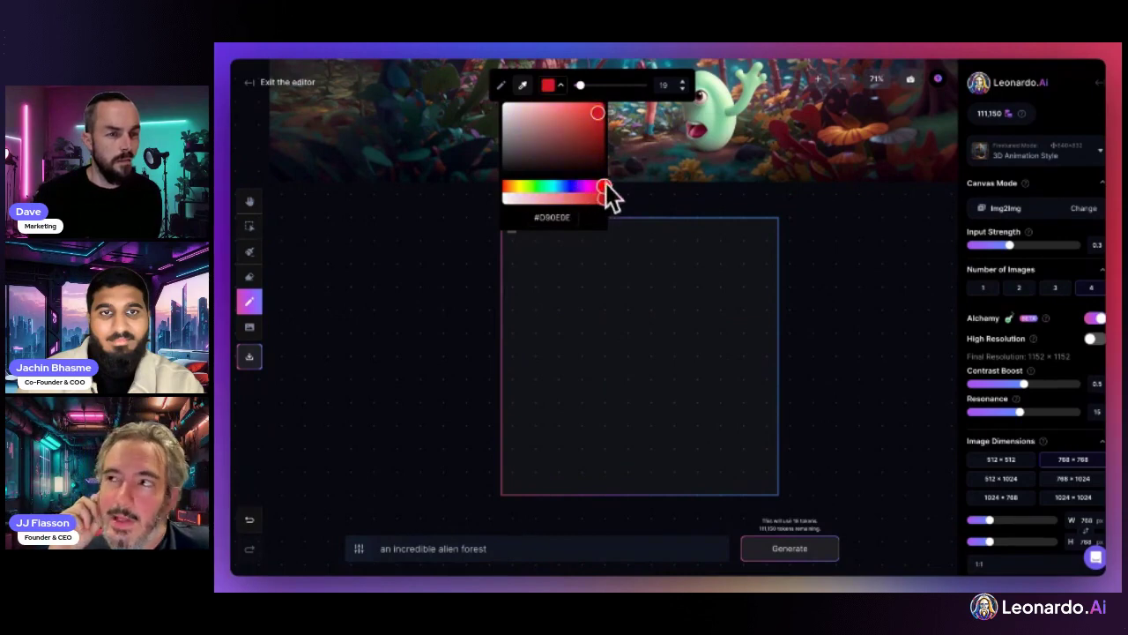
{"action": "left_click", "coordinate": [343, 262]}
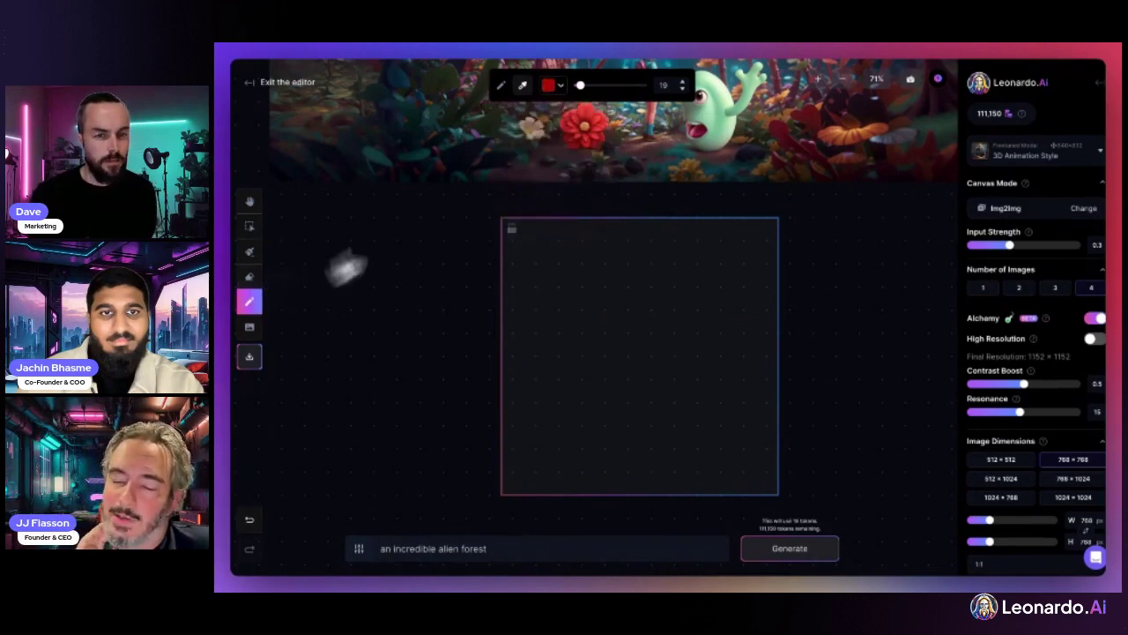
{"action": "left_click", "coordinate": [560, 85]}
{"action": "left_click", "coordinate": [602, 120]}
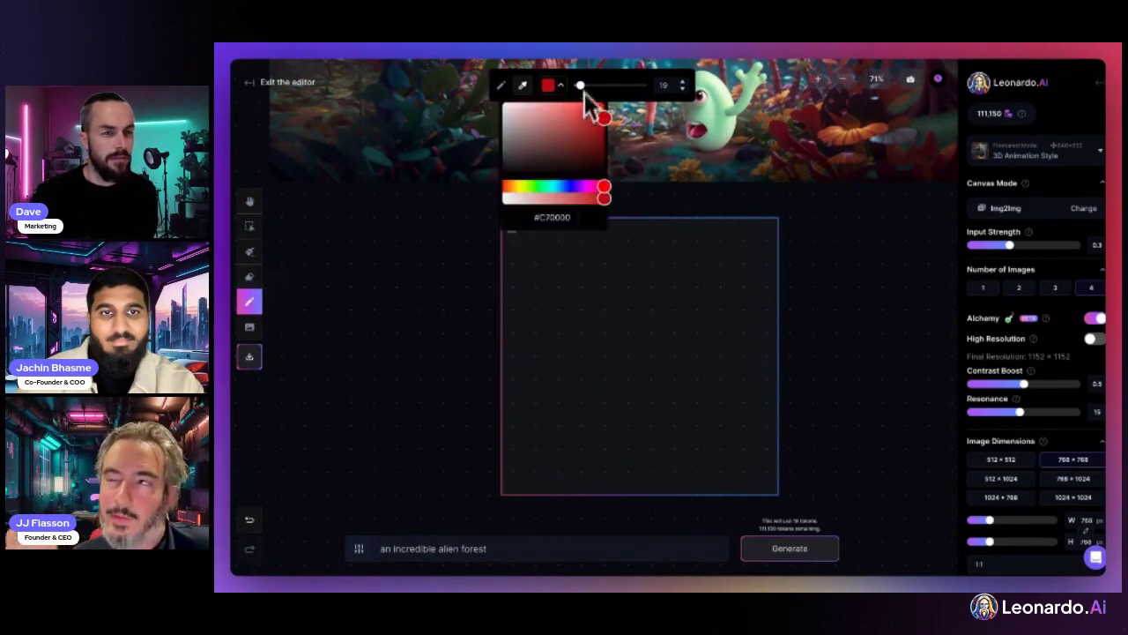
Set the brush size to 85 and paint a round red blob in the frame's centre
{"action": "left_click_drag", "start_coordinate": [580, 86], "coordinate": [604, 85]}
{"action": "mouse_move", "coordinate": [600, 379]}
{"action": "left_mouse_down"}
{"action": "mouse_move", "coordinate": [601, 352]}
{"action": "mouse_move", "coordinate": [621, 353]}
{"action": "mouse_move", "coordinate": [661, 372]}
{"action": "mouse_move", "coordinate": [654, 395]}
{"action": "mouse_move", "coordinate": [608, 378]}
{"action": "mouse_move", "coordinate": [668, 376]}
{"action": "mouse_move", "coordinate": [625, 352]}
{"action": "mouse_move", "coordinate": [610, 398]}
{"action": "mouse_move", "coordinate": [661, 380]}
{"action": "mouse_move", "coordinate": [632, 349]}
{"action": "mouse_move", "coordinate": [590, 369]}
{"action": "mouse_move", "coordinate": [643, 408]}
{"action": "mouse_move", "coordinate": [671, 362]}
{"action": "mouse_move", "coordinate": [595, 361]}
{"action": "left_mouse_up"}
{"action": "left_click_drag", "start_coordinate": [666, 360], "coordinate": [586, 342]}
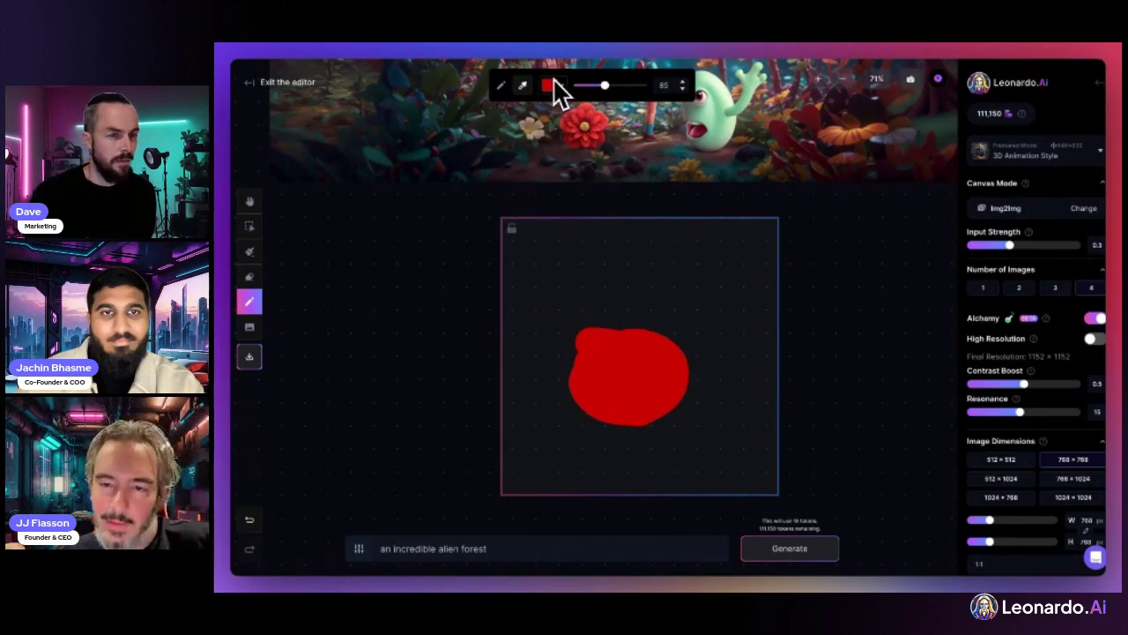
{"action": "left_click", "coordinate": [250, 227]}
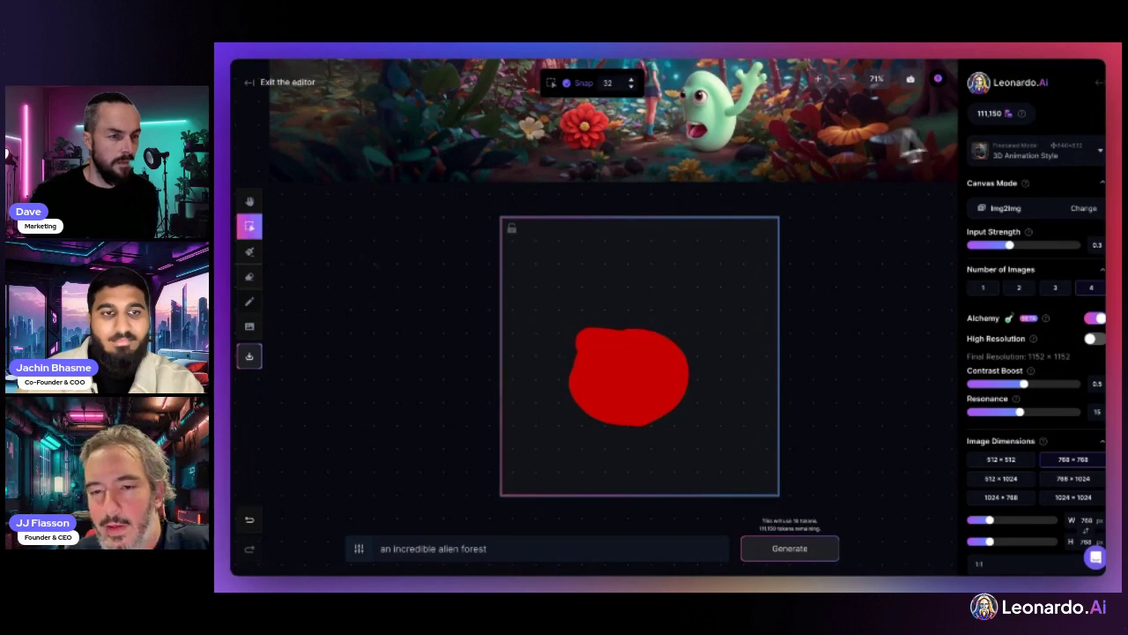
{"action": "left_click", "coordinate": [1023, 209]}
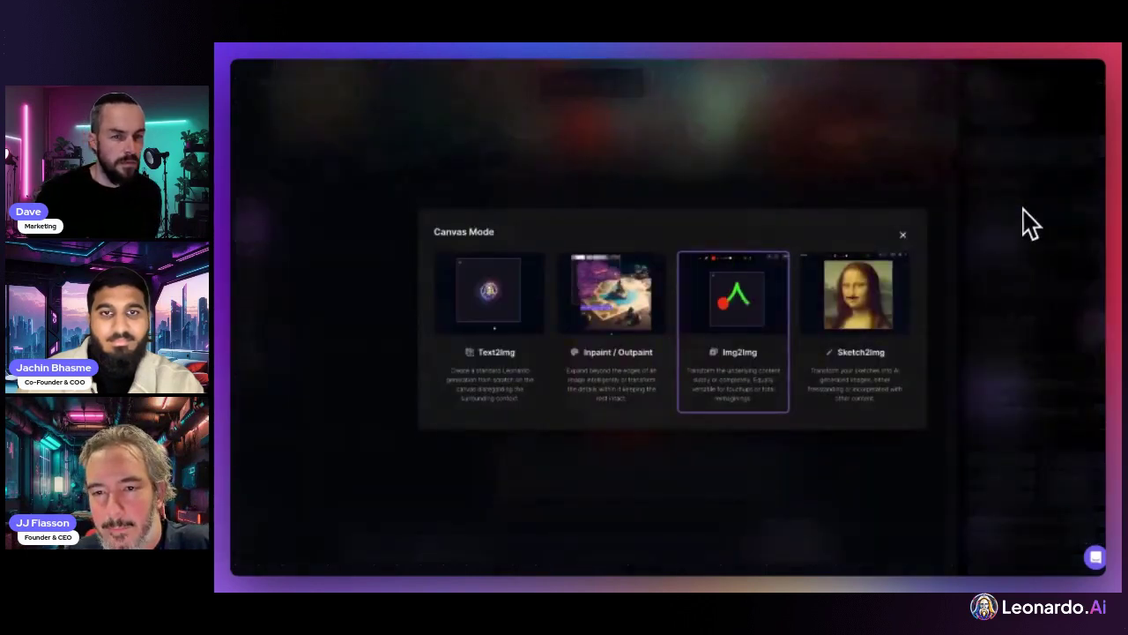
{"action": "left_click", "coordinate": [1025, 215]}
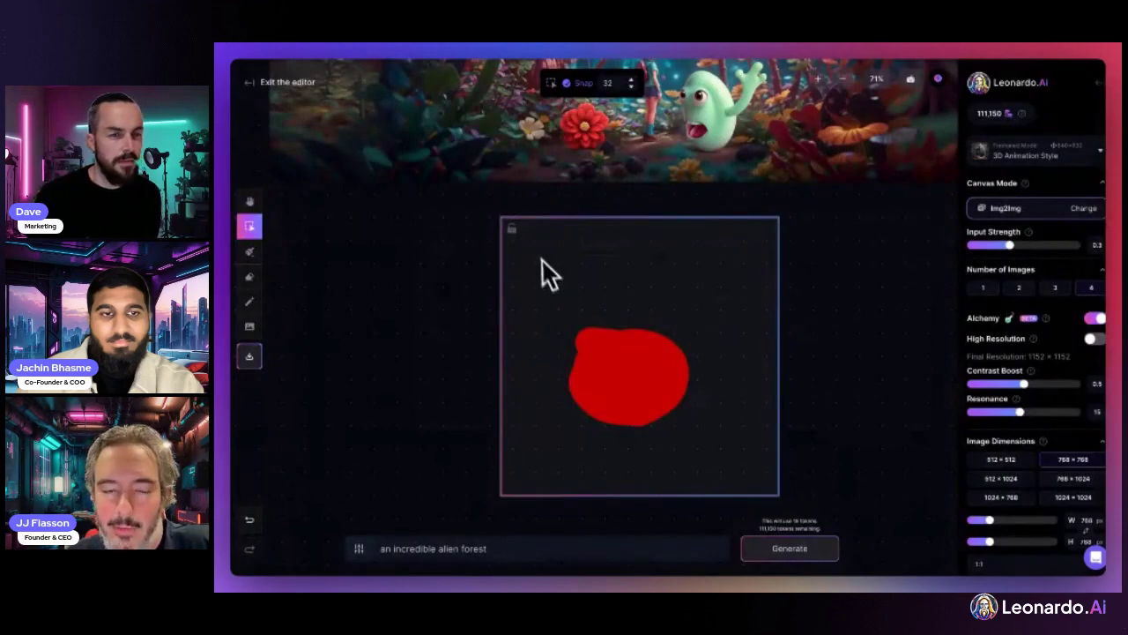
{"action": "left_click_drag", "start_coordinate": [579, 320], "coordinate": [456, 309]}
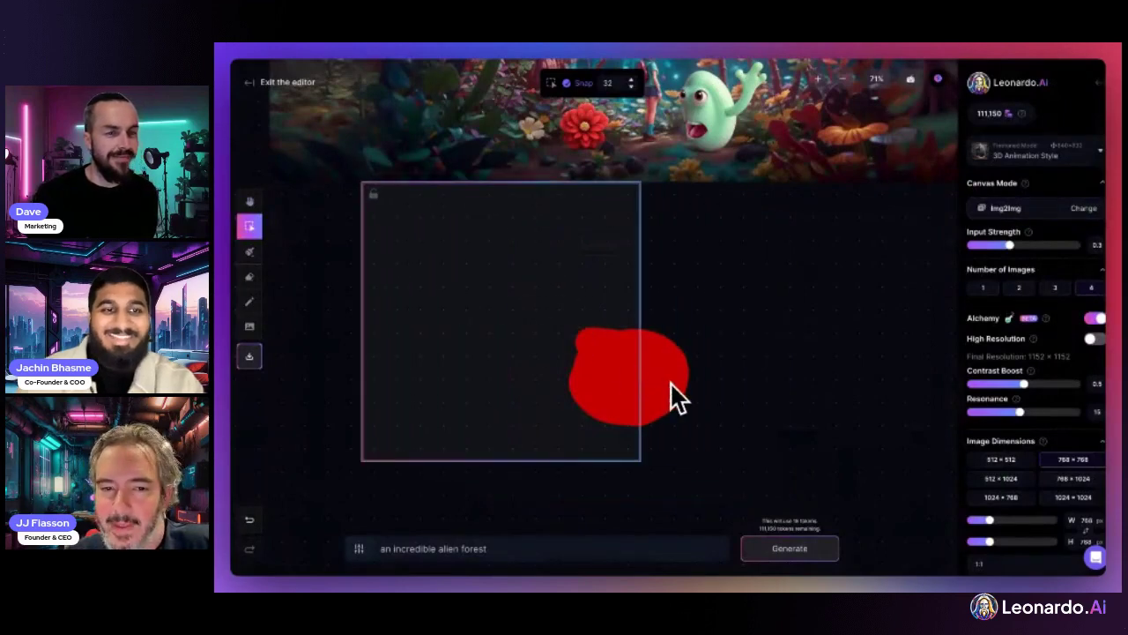
{"action": "key", "text": "ctrl+z"}
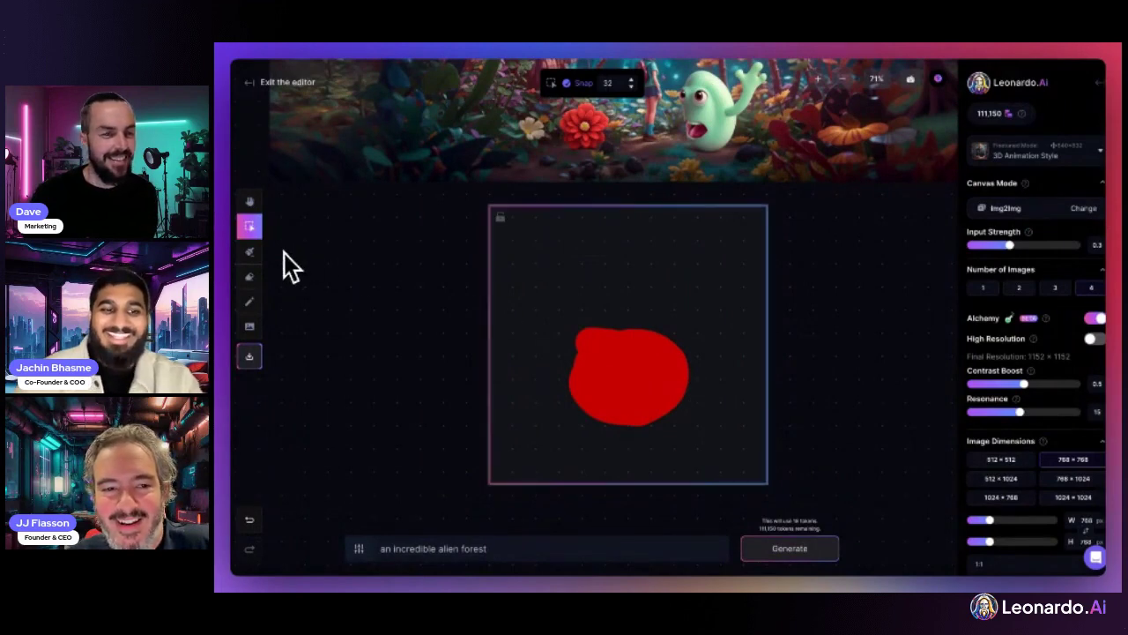
Switch the brush to dark green and paint a stem on the tomato's top
{"action": "left_click", "coordinate": [251, 302]}
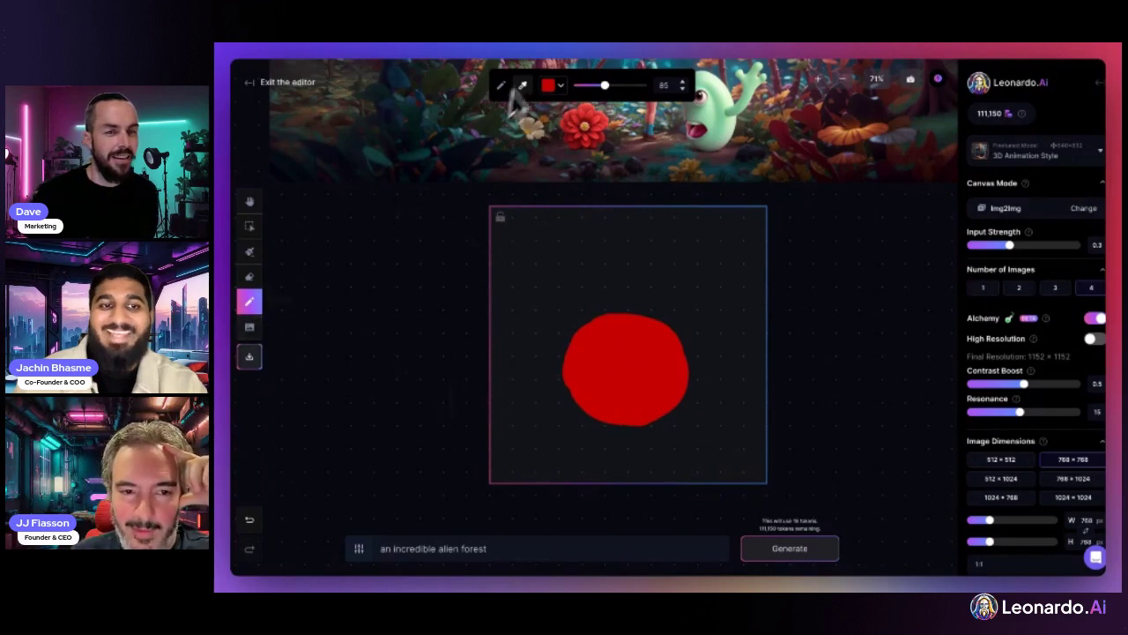
{"action": "left_click", "coordinate": [555, 85]}
{"action": "left_click", "coordinate": [539, 187]}
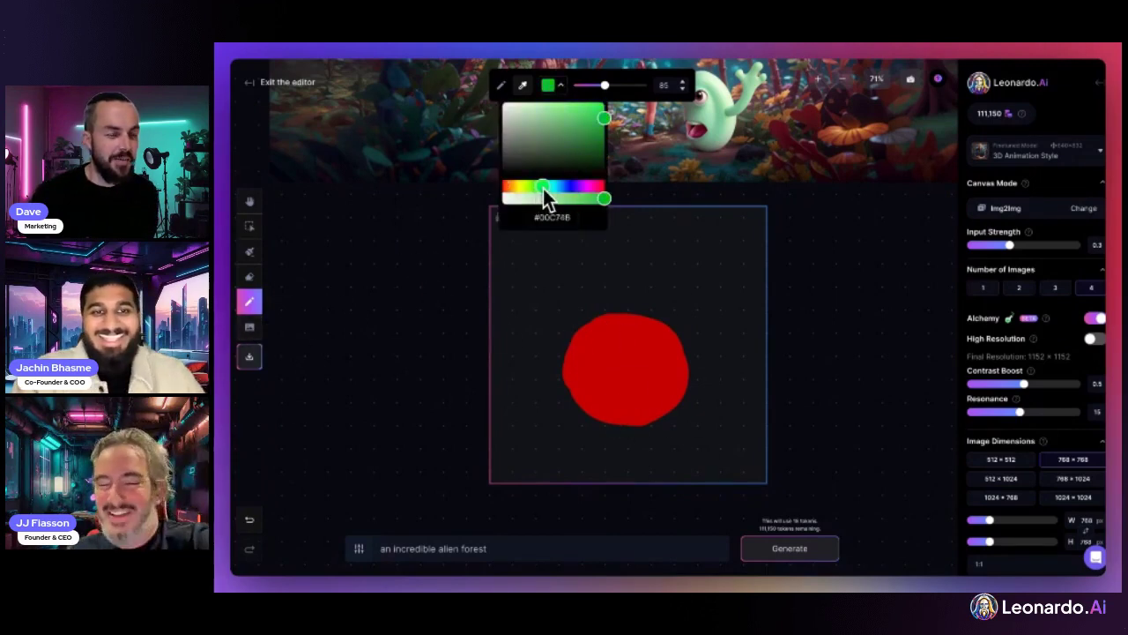
{"action": "left_click", "coordinate": [604, 133]}
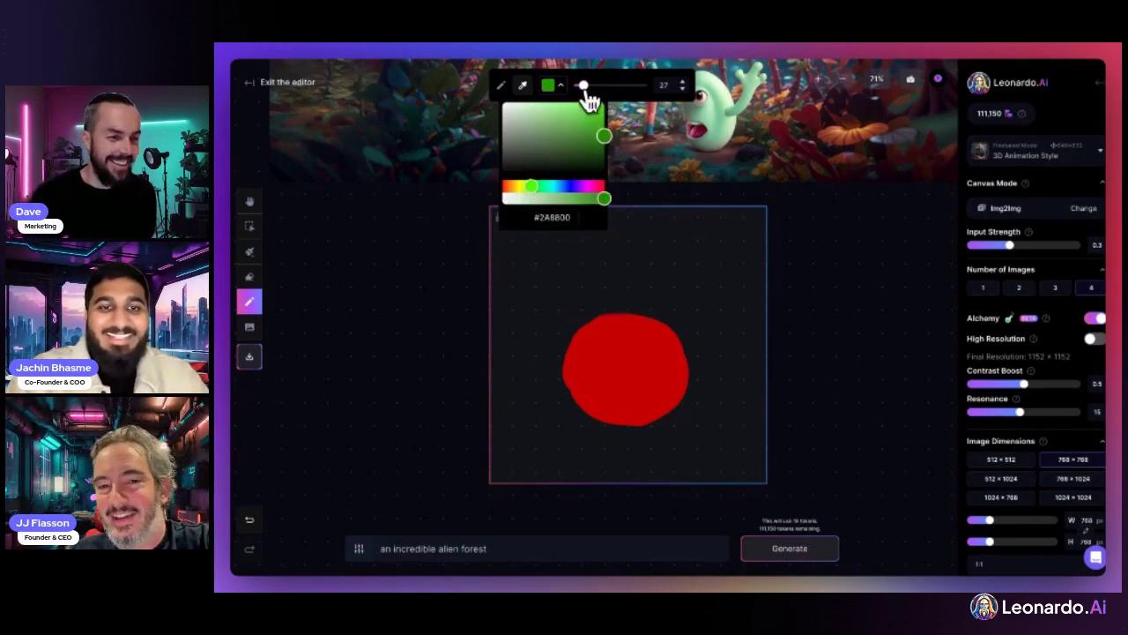
{"action": "left_click_drag", "start_coordinate": [607, 309], "coordinate": [619, 320]}
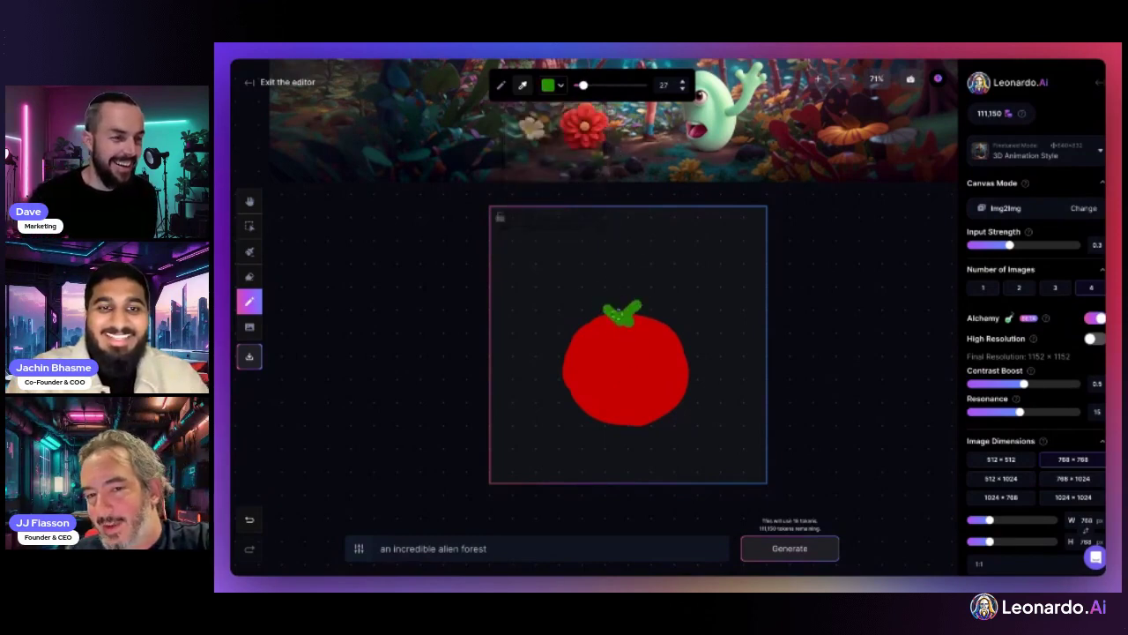
Replace the prompt with 'a stunning image of a tomato', correcting the typo
{"action": "left_click", "coordinate": [527, 544]}
{"action": "key", "text": "ctrl+a"}
{"action": "type", "text": "a"}
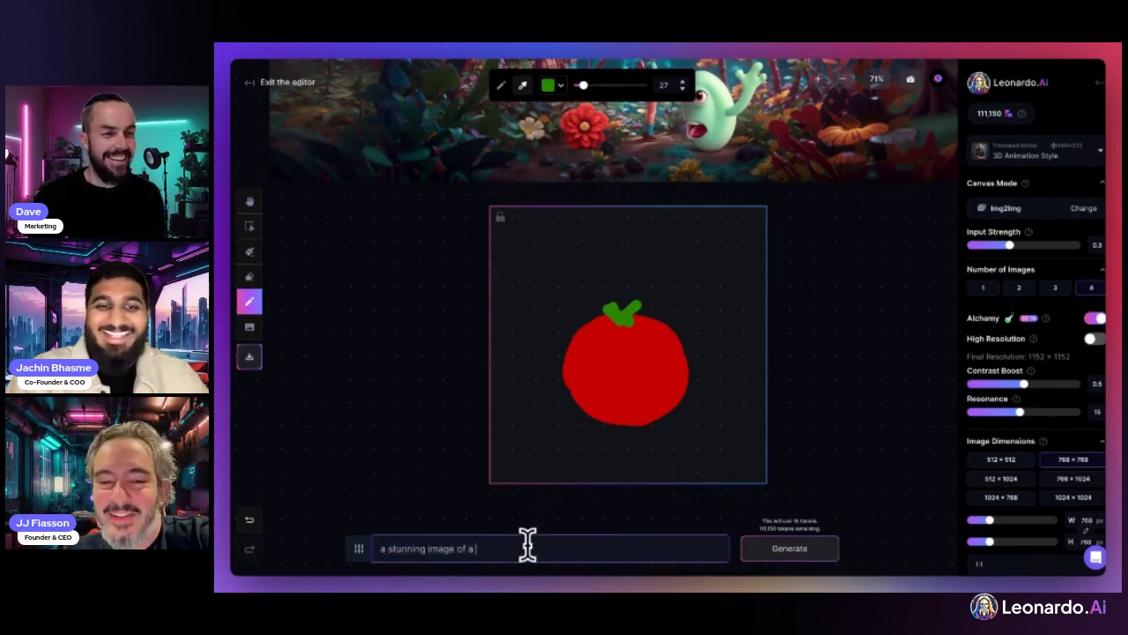
{"action": "type", "text": " stunning image of a tomsto"}
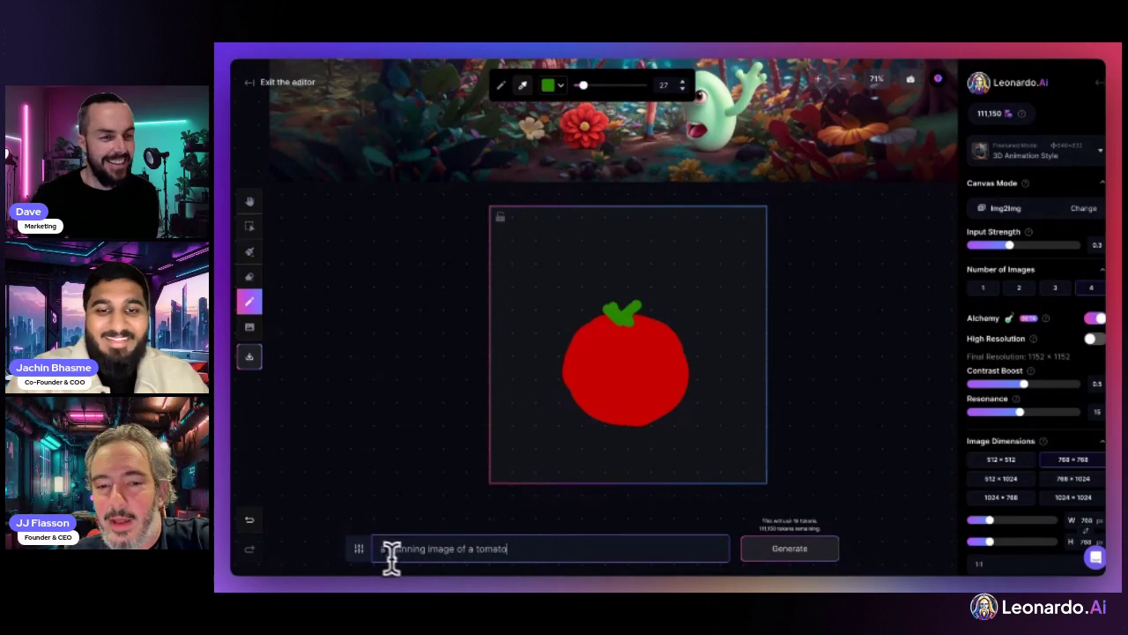
{"action": "key", "text": "ctrl+shift+Left"}
{"action": "type", "text": "tomato"}
{"action": "left_click", "coordinate": [418, 548]}
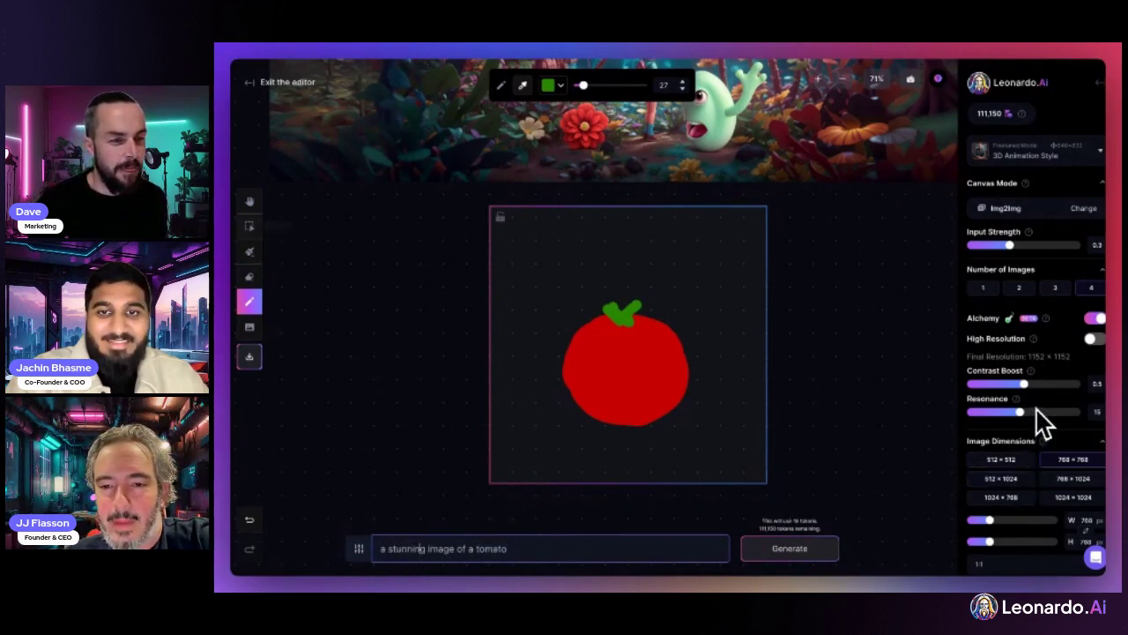
Lower the render density and centre the generation frame over the drawn tomato
{"action": "scroll", "coordinate": [1043, 423], "scroll_direction": "down", "scroll_amount": 1}
{"action": "left_click", "coordinate": [995, 567]}
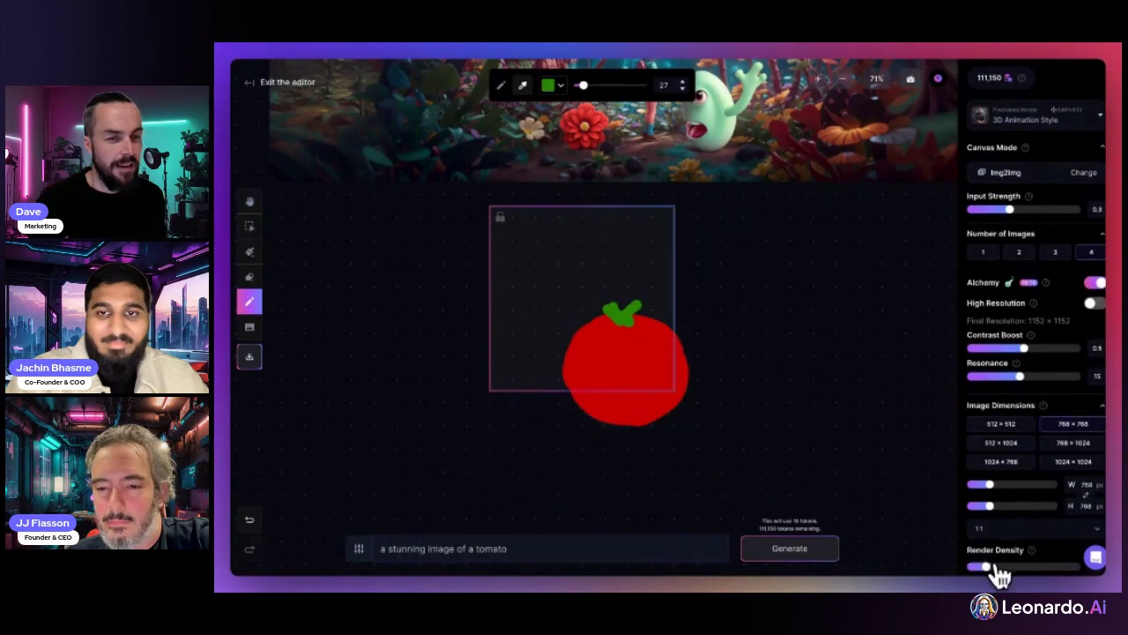
{"action": "left_click", "coordinate": [249, 226]}
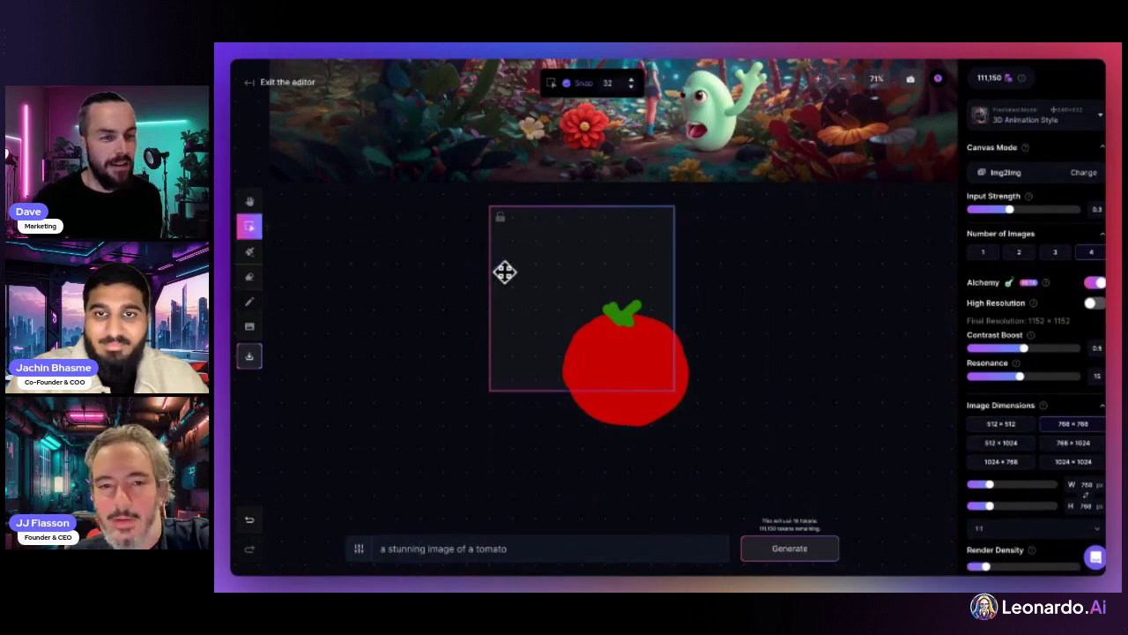
{"action": "left_click_drag", "start_coordinate": [504, 271], "coordinate": [577, 320]}
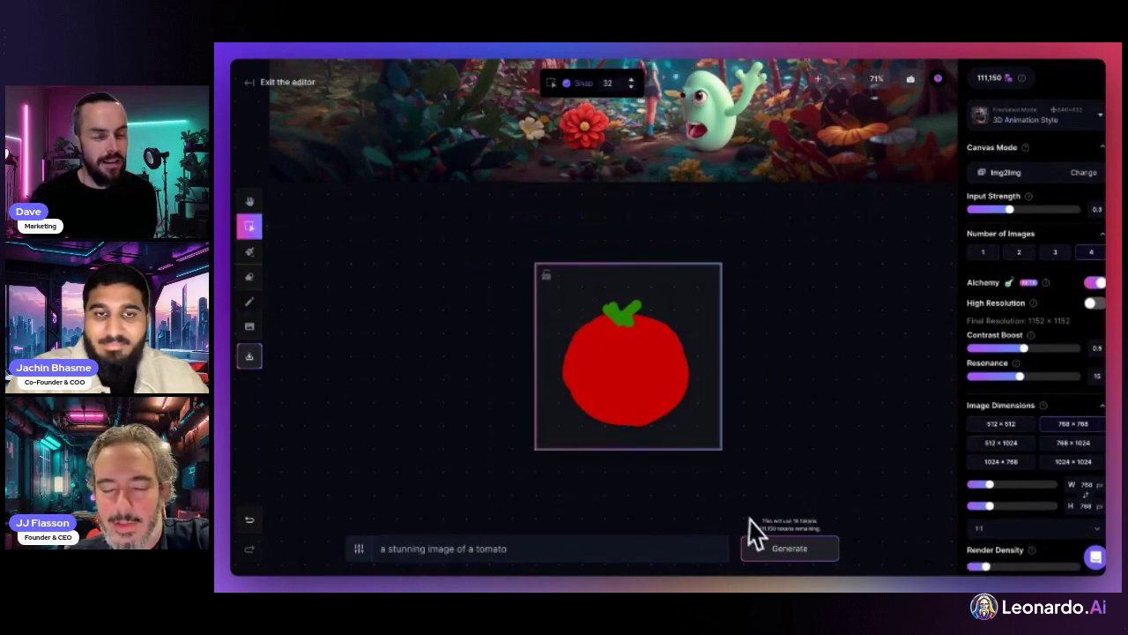
Generate from the sketch, browse the four tomato results and accept the glossy red one
{"action": "left_click", "coordinate": [822, 548]}
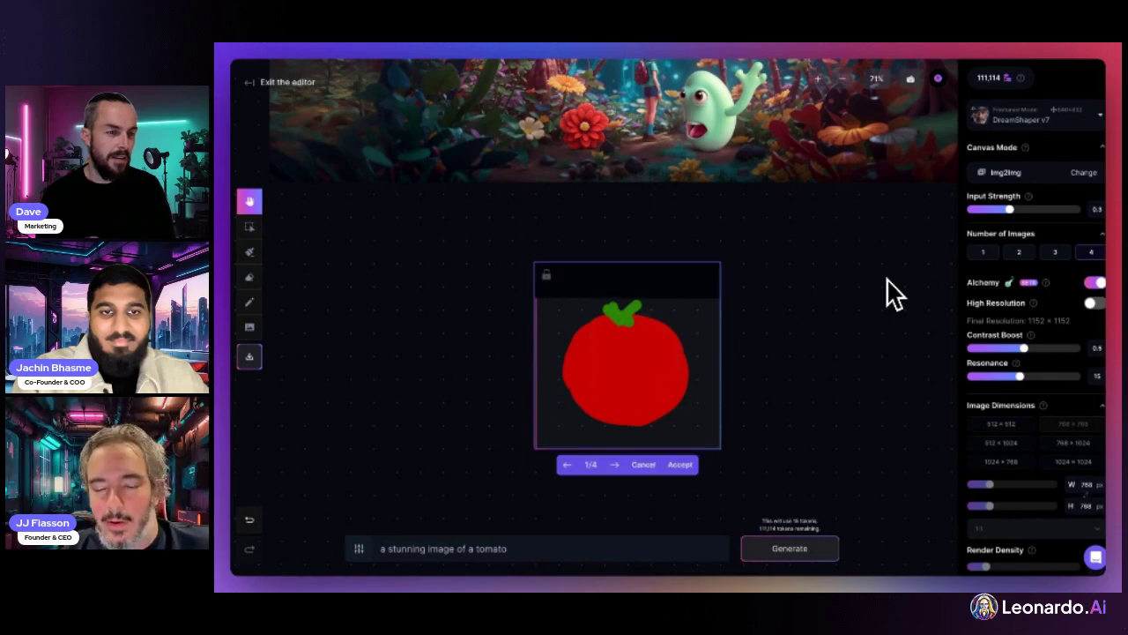
{"action": "left_click", "coordinate": [615, 468]}
{"action": "left_click", "coordinate": [617, 467]}
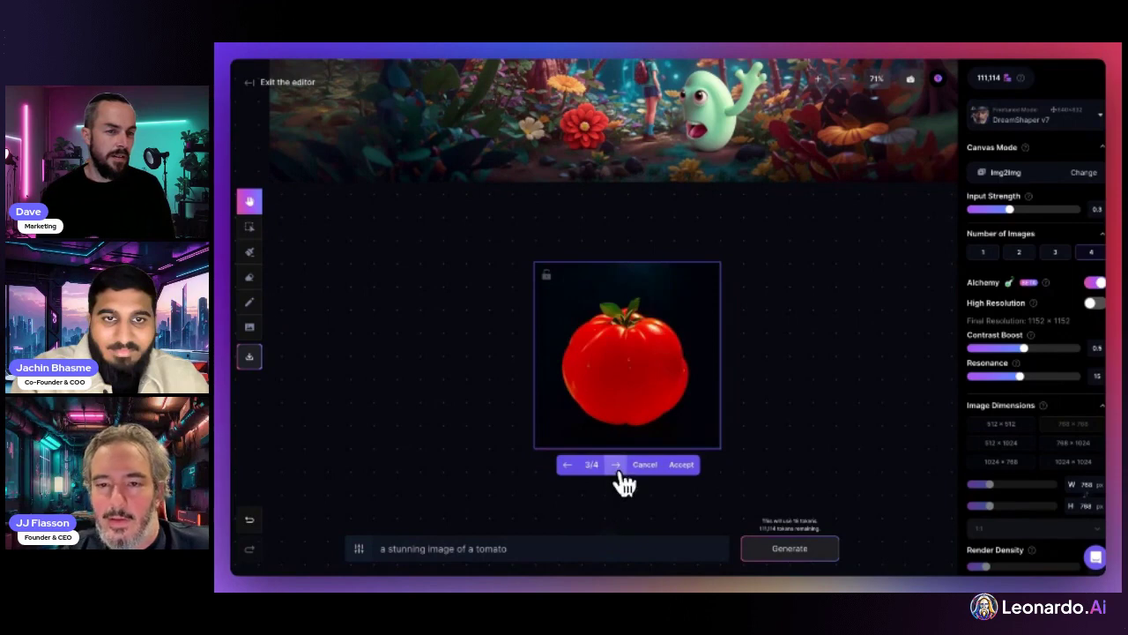
{"action": "left_click", "coordinate": [617, 468]}
{"action": "left_click", "coordinate": [618, 467]}
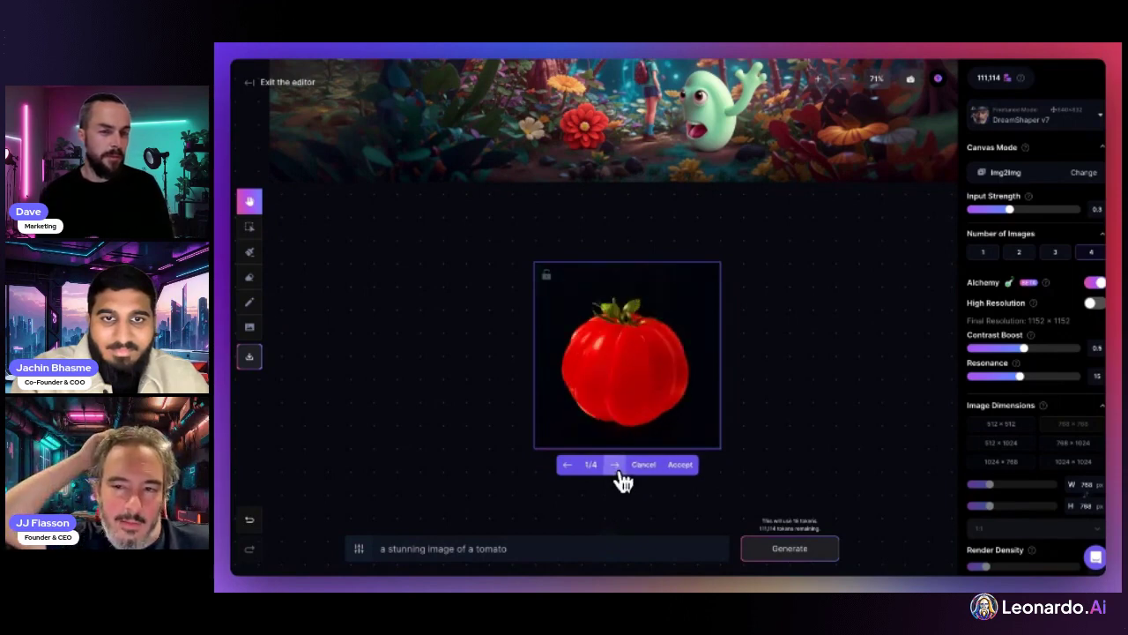
{"action": "left_click", "coordinate": [617, 467]}
{"action": "left_click", "coordinate": [618, 467]}
{"action": "left_click", "coordinate": [618, 467]}
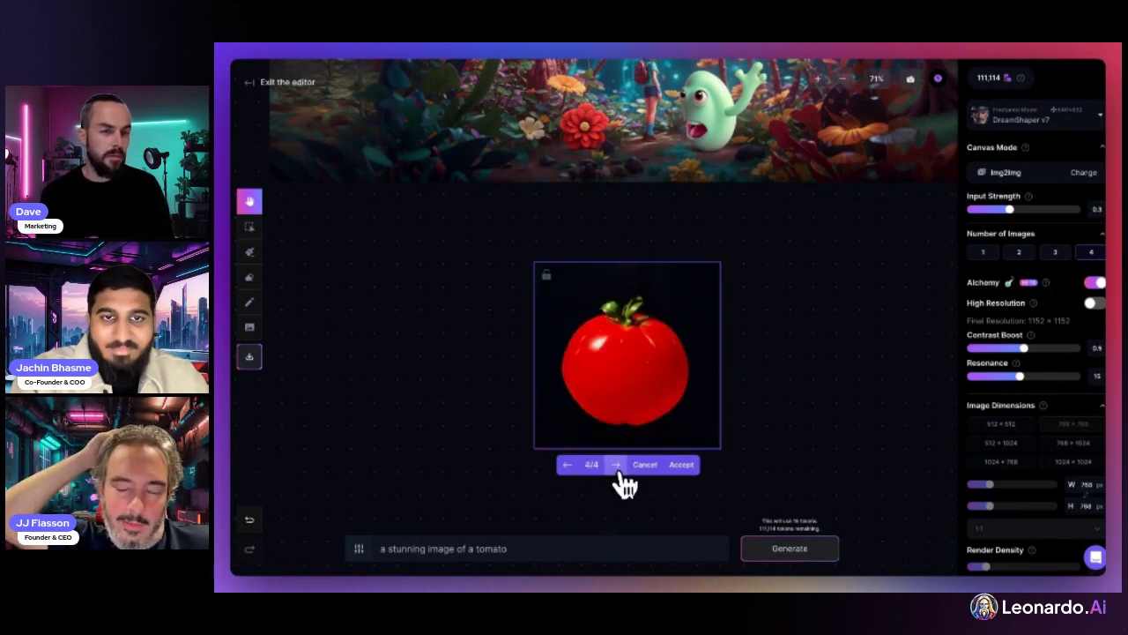
{"action": "left_click", "coordinate": [681, 466]}
Move the empty frame left and the tomato image aside to the right
{"action": "left_click_drag", "start_coordinate": [711, 433], "coordinate": [489, 416]}
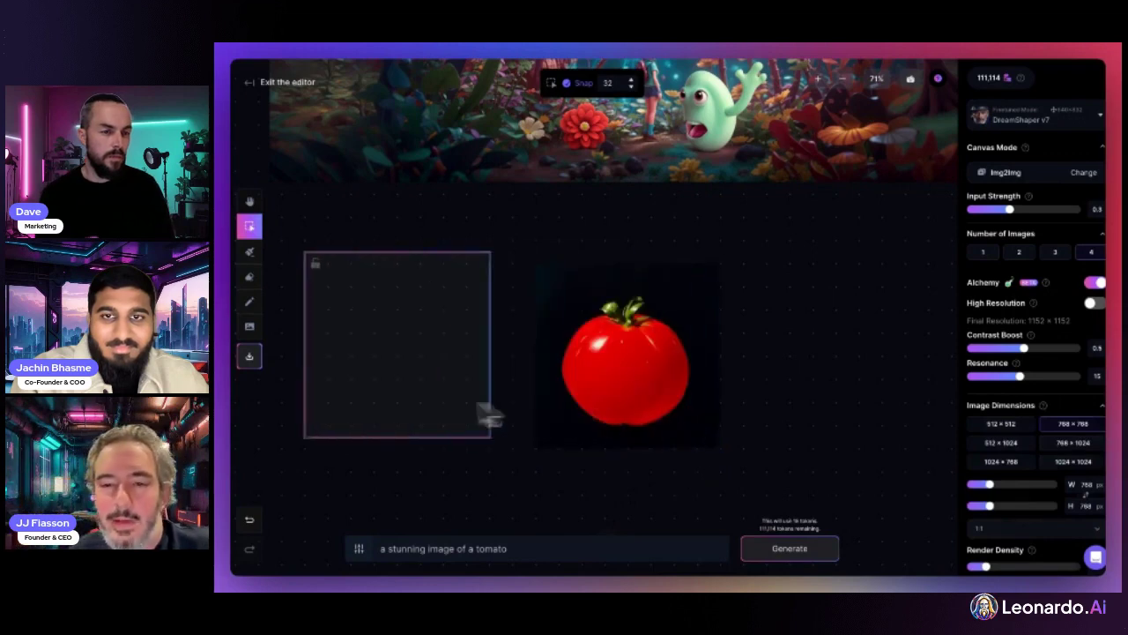
{"action": "left_click_drag", "start_coordinate": [651, 406], "coordinate": [801, 411]}
{"action": "scroll", "coordinate": [708, 388], "scroll_direction": "up", "scroll_amount": 3}
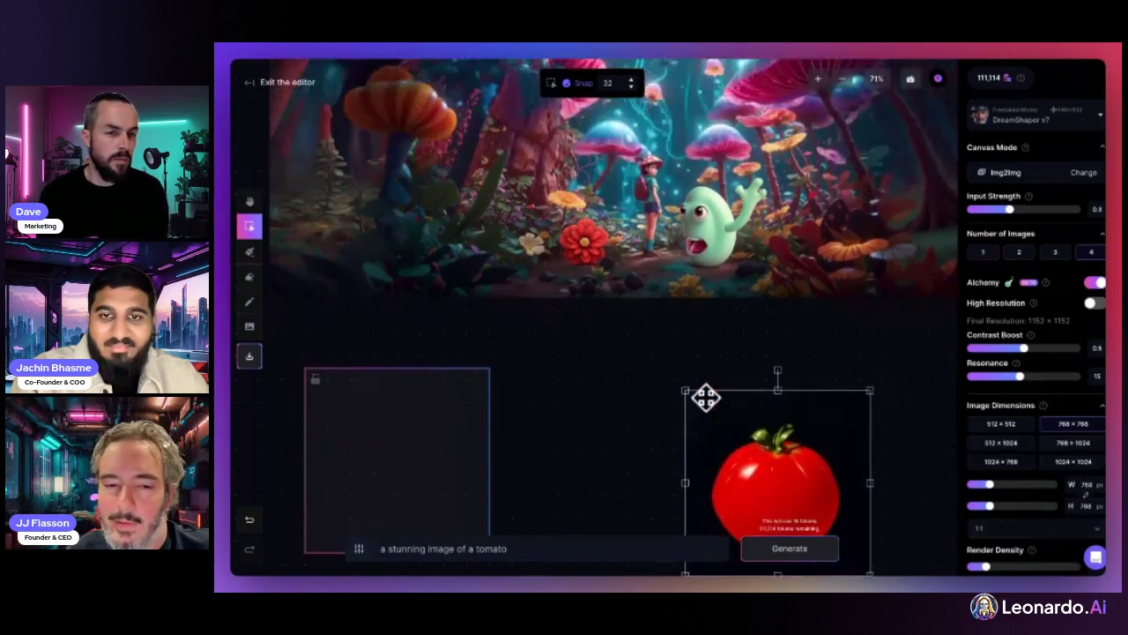
{"action": "left_click_drag", "start_coordinate": [705, 397], "coordinate": [771, 422]}
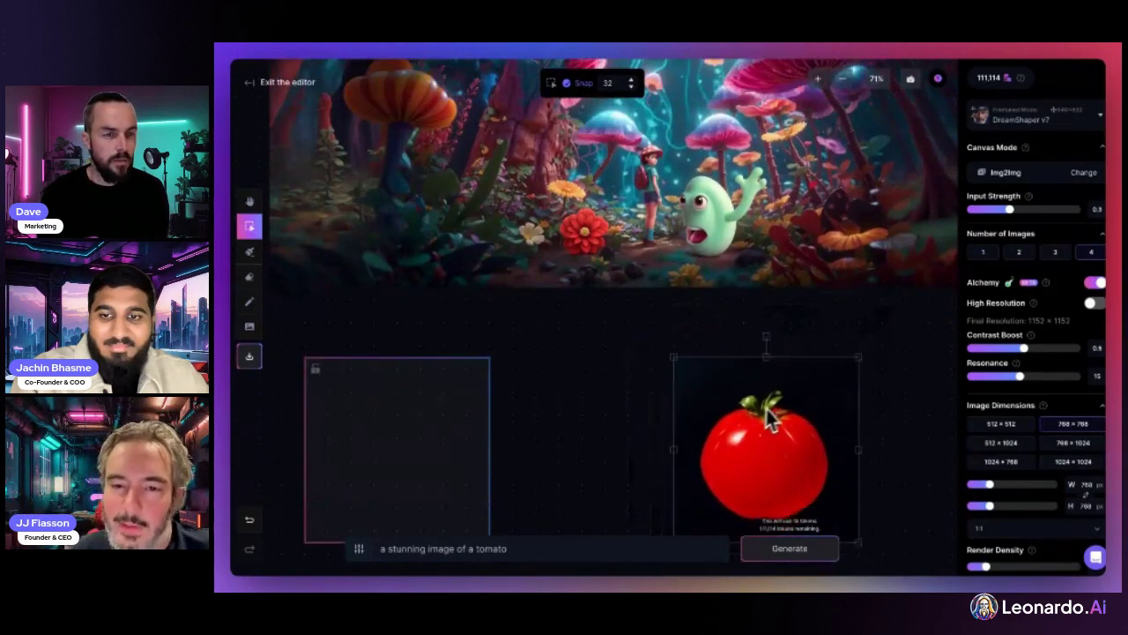
Place the empty generation frame over the alien mushroom forest
{"action": "left_click_drag", "start_coordinate": [423, 428], "coordinate": [492, 392]}
{"action": "scroll", "coordinate": [605, 385], "scroll_direction": "up", "scroll_amount": 3}
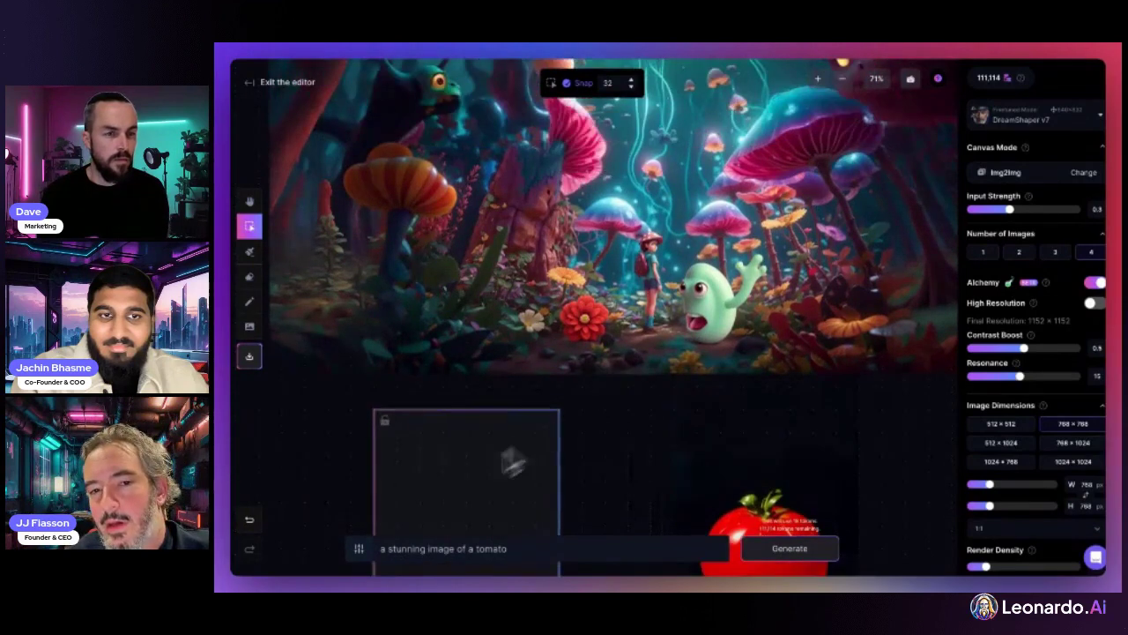
{"action": "left_click_drag", "start_coordinate": [514, 459], "coordinate": [687, 215]}
{"action": "scroll", "coordinate": [690, 231], "scroll_direction": "up", "scroll_amount": 3}
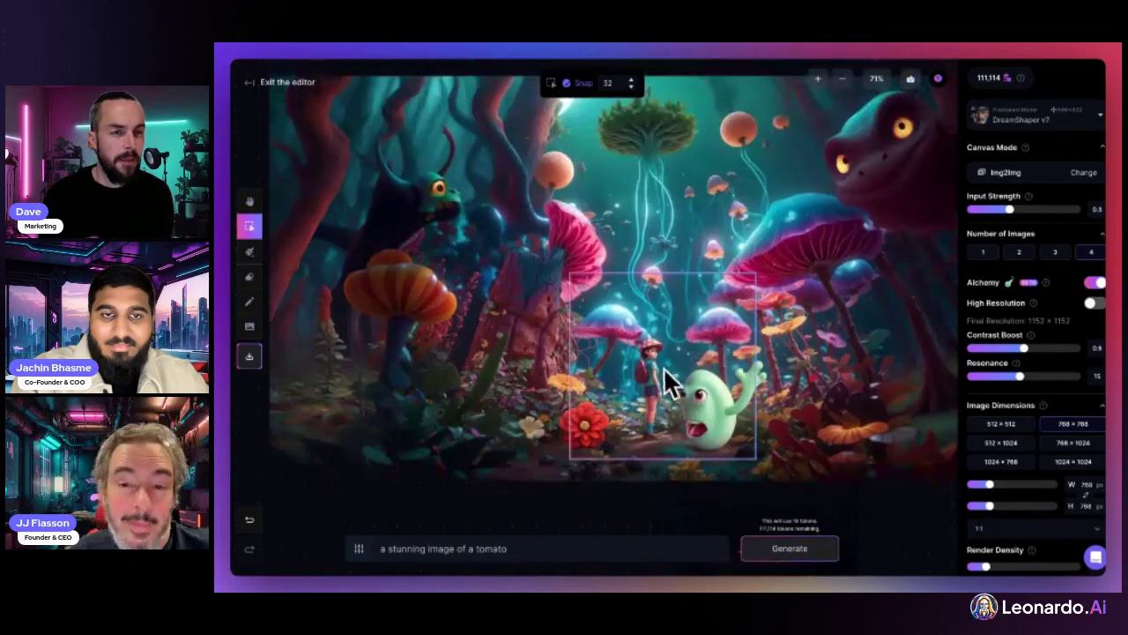
{"action": "scroll", "coordinate": [663, 367], "scroll_direction": "up", "scroll_amount": 2}
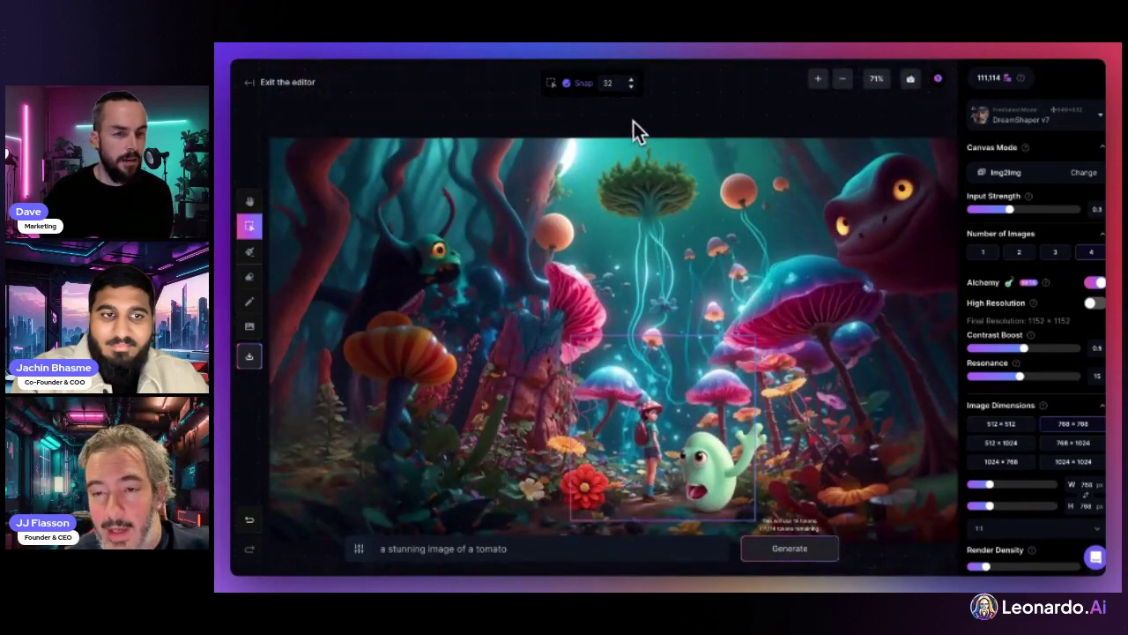
Pan and zoom the view around the adventurer and green creature
{"action": "left_click", "coordinate": [249, 201]}
{"action": "left_click_drag", "start_coordinate": [624, 174], "coordinate": [540, 170]}
{"action": "left_click", "coordinate": [250, 226]}
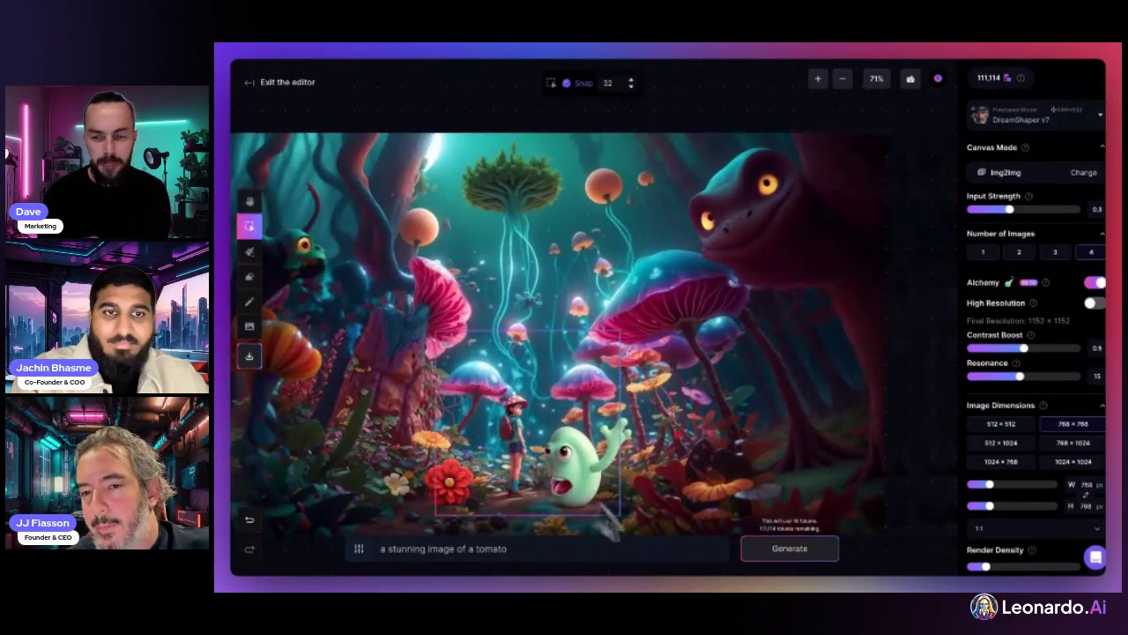
{"action": "scroll", "coordinate": [557, 494], "scroll_direction": "down", "scroll_amount": 3}
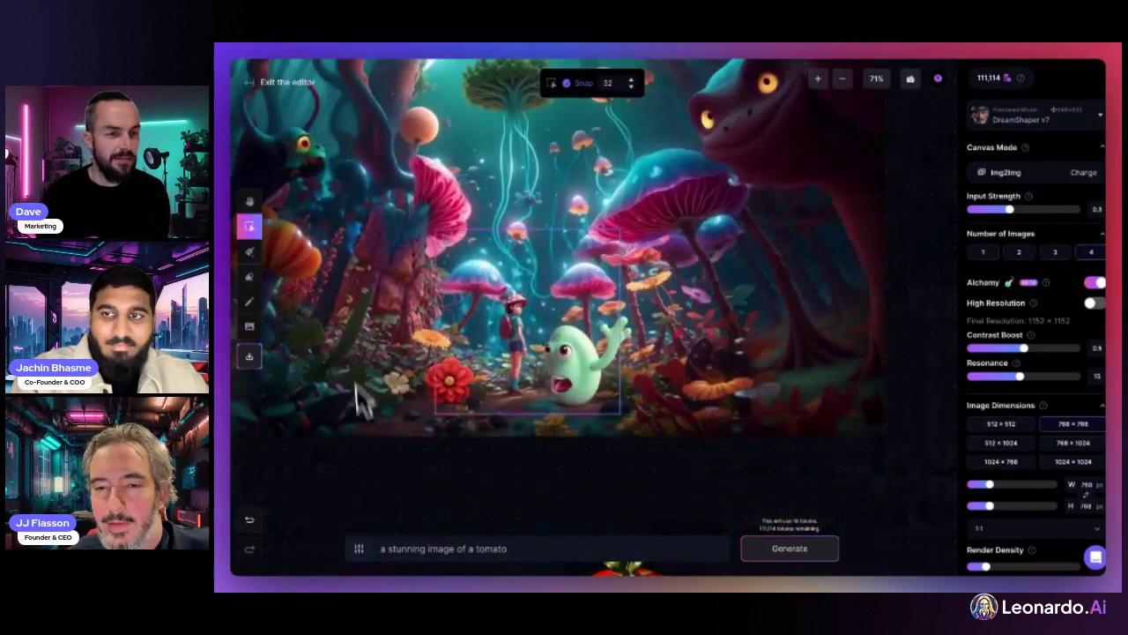
{"action": "left_click", "coordinate": [250, 201]}
{"action": "left_click_drag", "start_coordinate": [491, 481], "coordinate": [603, 455]}
{"action": "scroll", "coordinate": [620, 300], "scroll_direction": "up", "scroll_amount": 5}
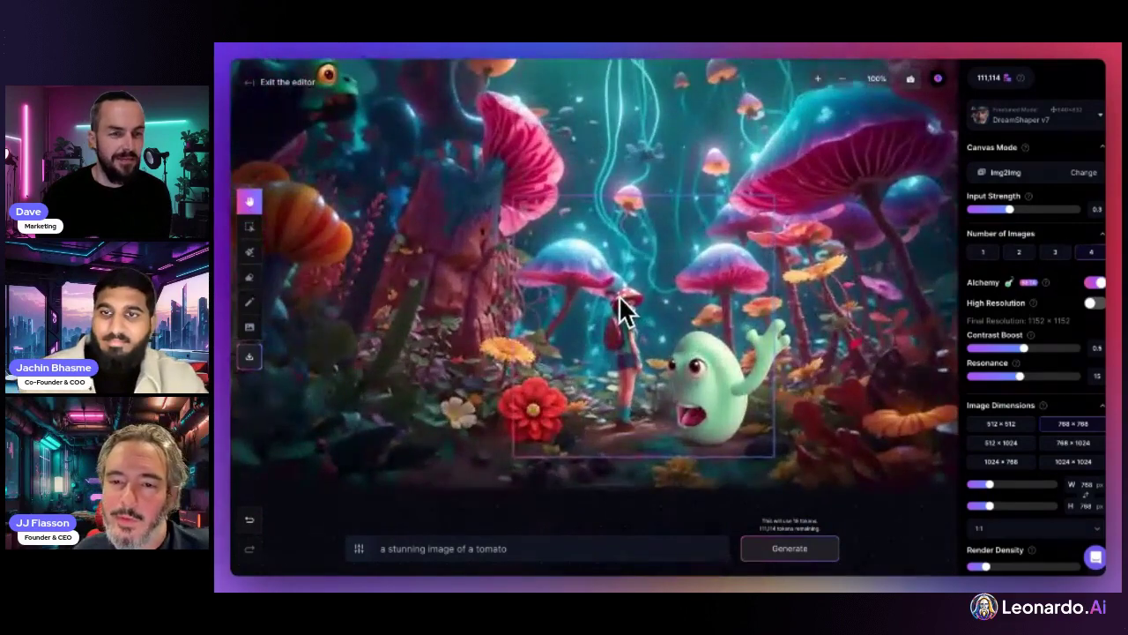
{"action": "scroll", "coordinate": [694, 329], "scroll_direction": "down", "scroll_amount": 1}
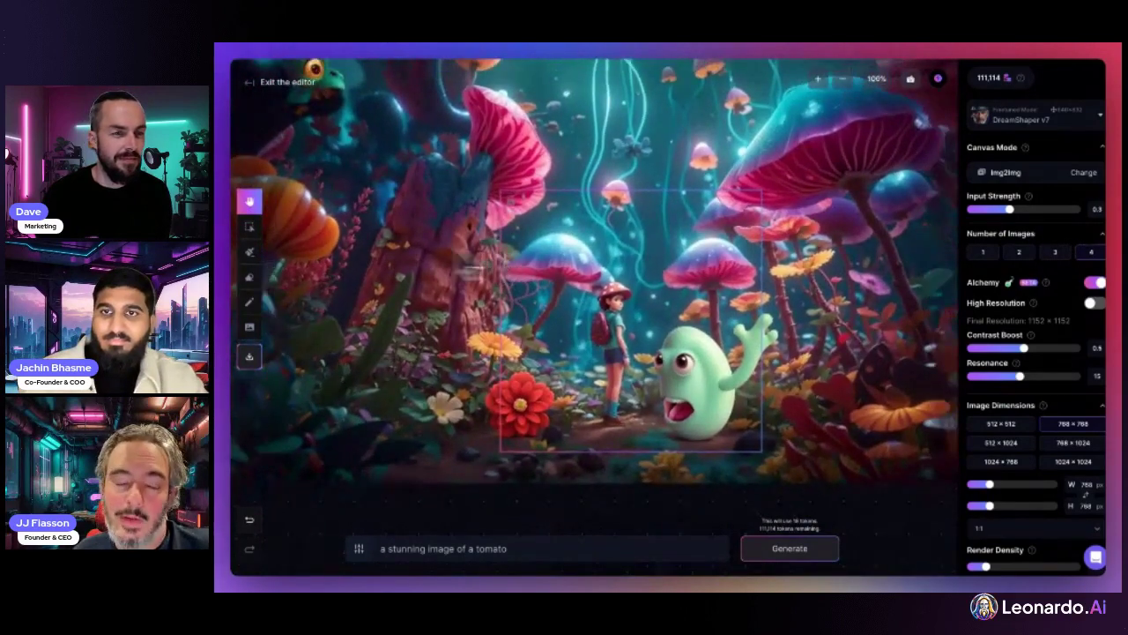
{"action": "left_click", "coordinate": [250, 227]}
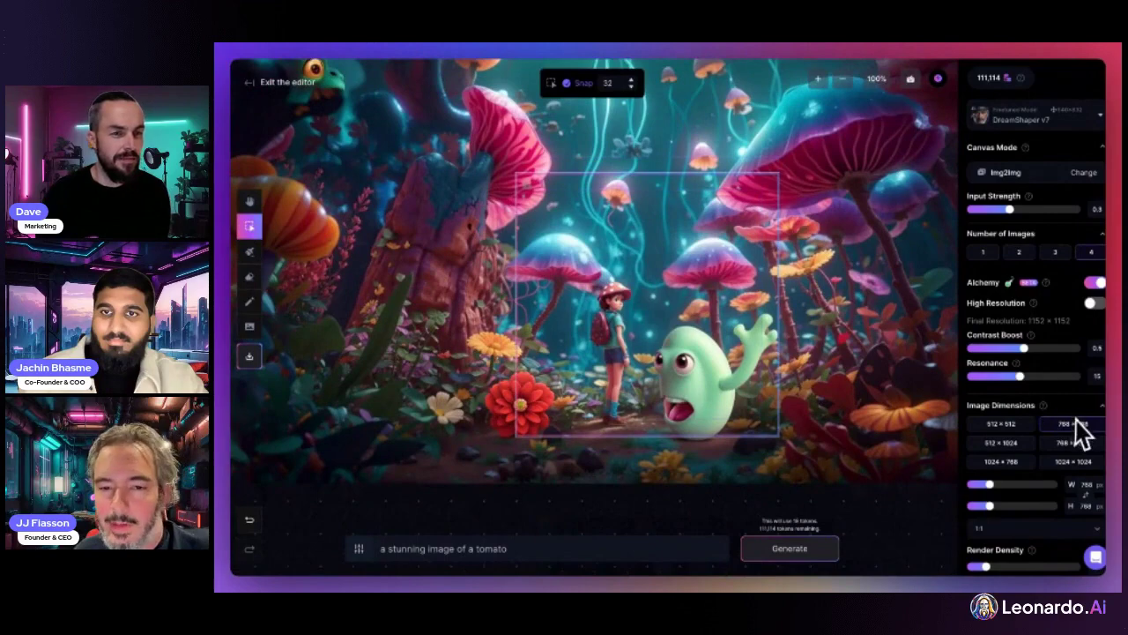
Start replacing the tomato prompt with 'an adventurer talking to a alien creature'
{"action": "scroll", "coordinate": [657, 328], "scroll_direction": "up", "scroll_amount": 5}
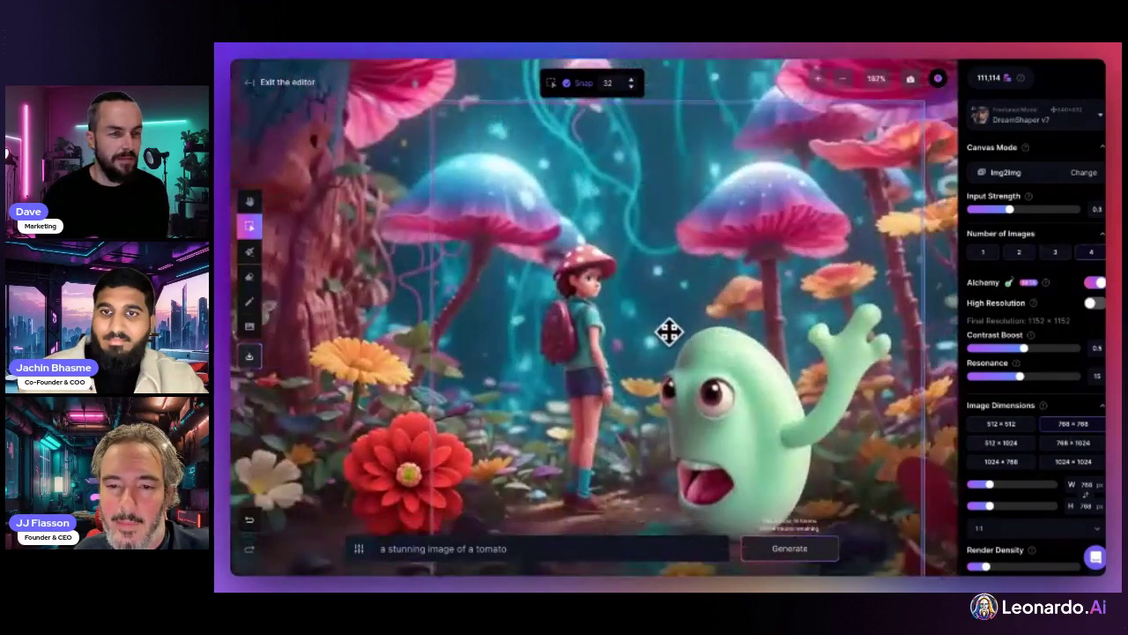
{"action": "scroll", "coordinate": [673, 333], "scroll_direction": "down", "scroll_amount": 5}
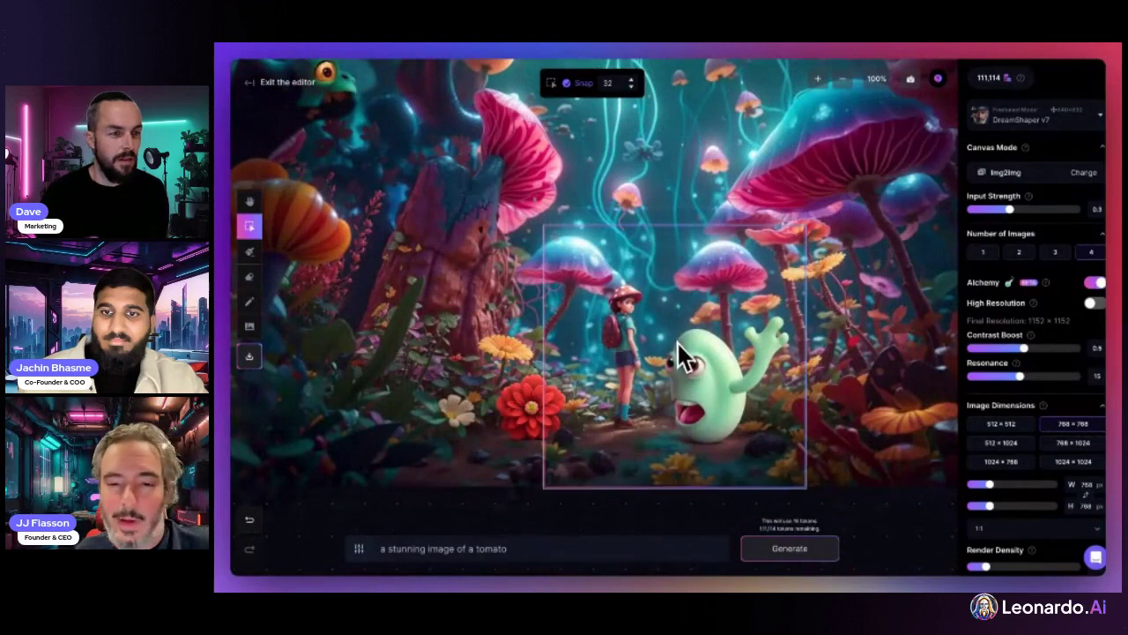
{"action": "triple_click", "coordinate": [554, 549]}
{"action": "type", "text": "an adventurer talking"}
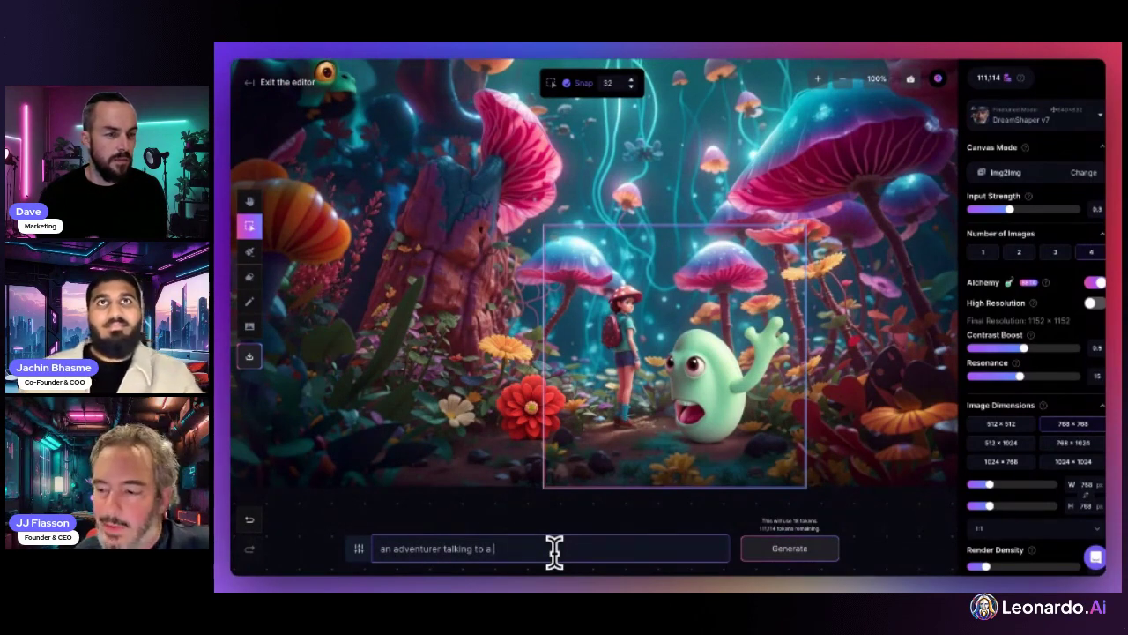
{"action": "type", "text": "alien cr"}
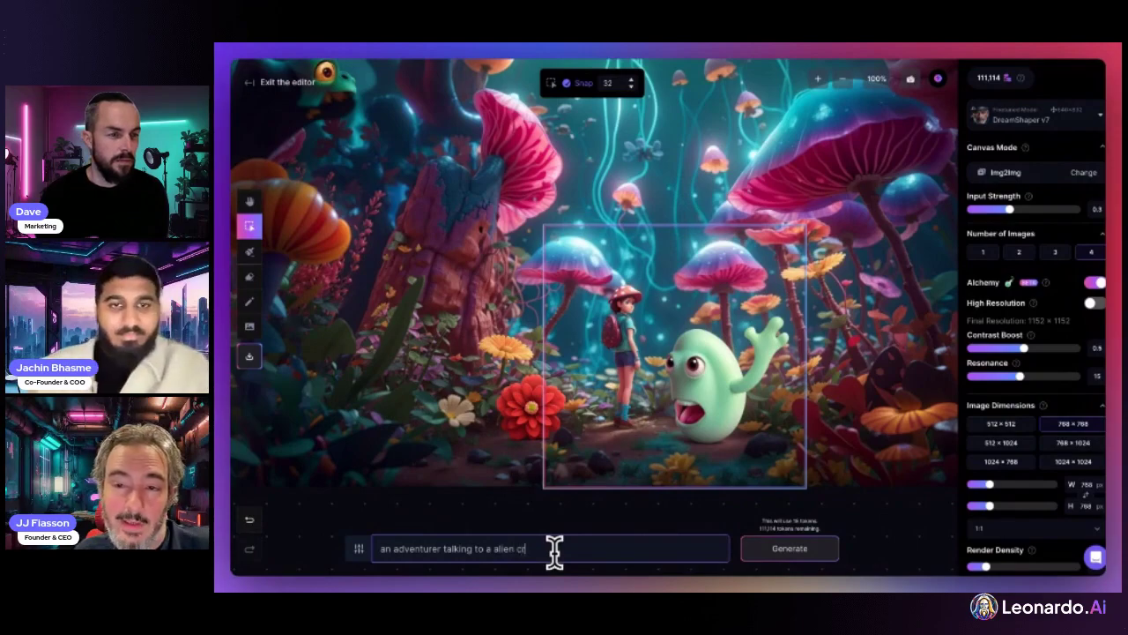